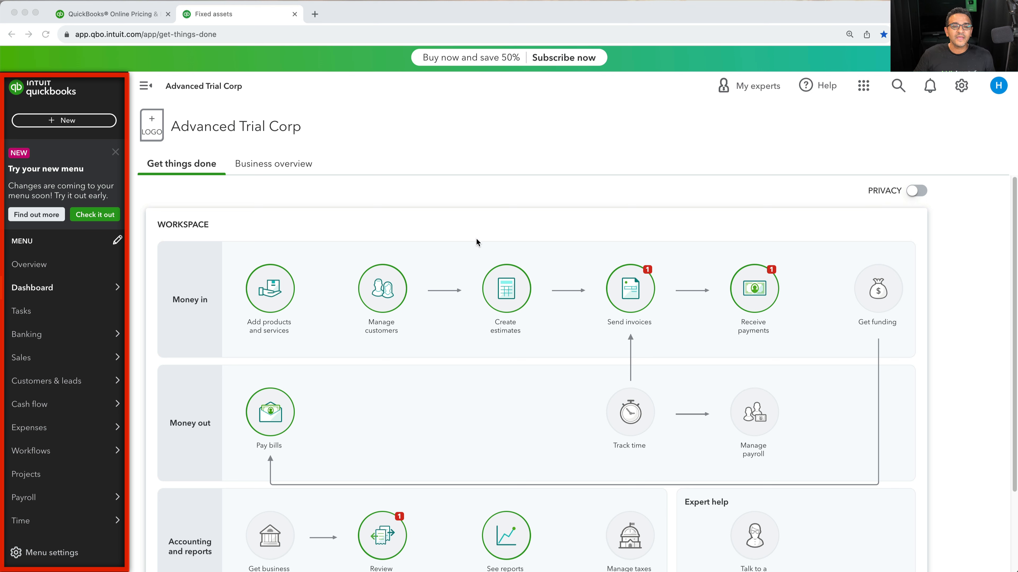
Dismiss the 'Try your new menu' announcement in the navigation bar
click(409, 203)
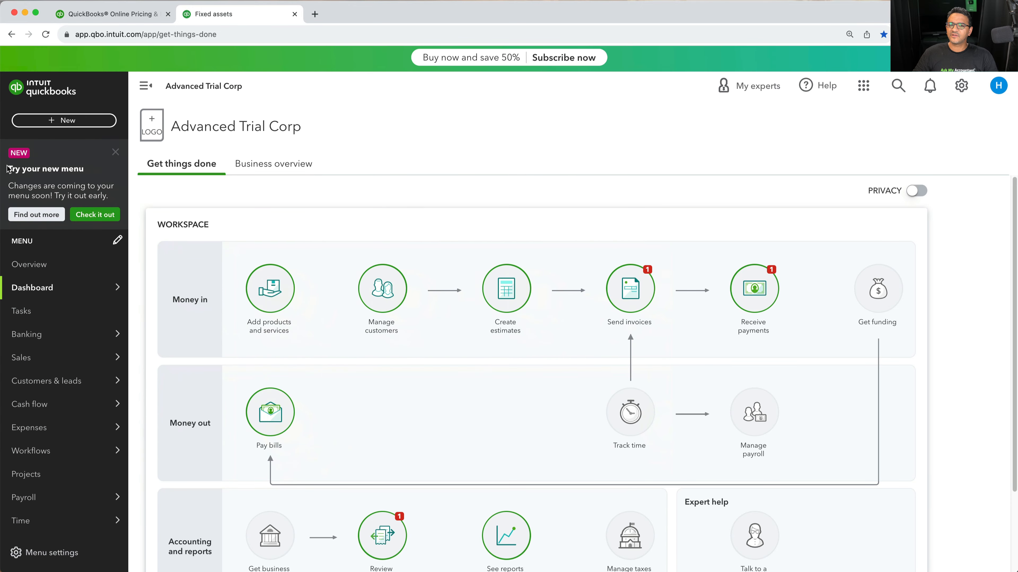
click(117, 157)
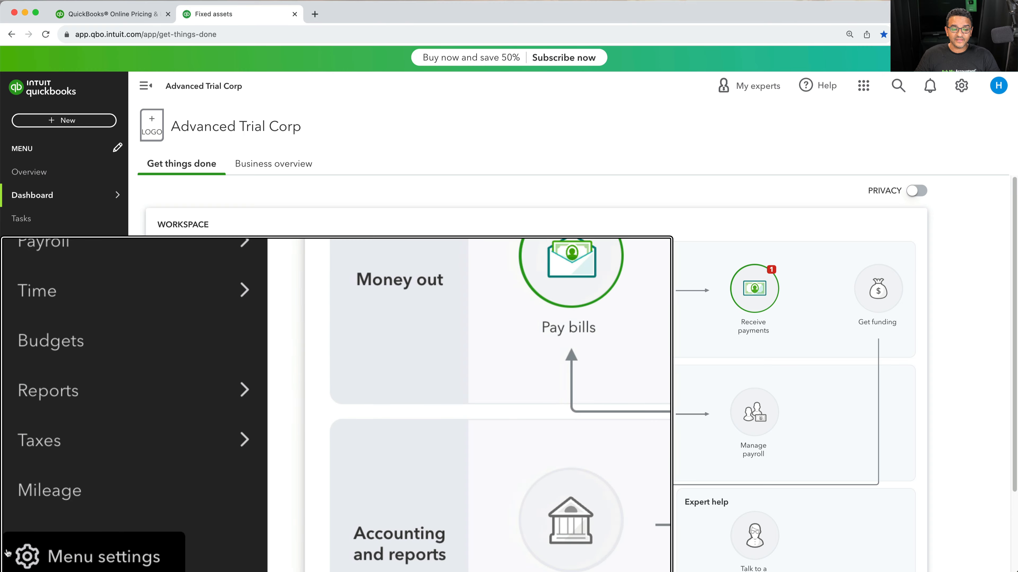
Preview the new navigation menu from Menu settings, then switch back to the old menu
click(14, 552)
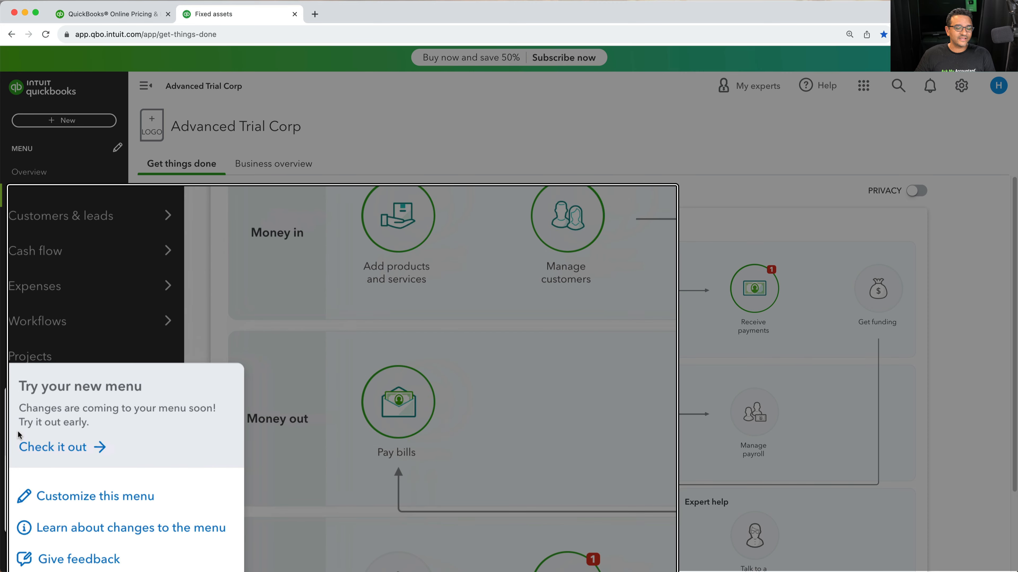
click(38, 442)
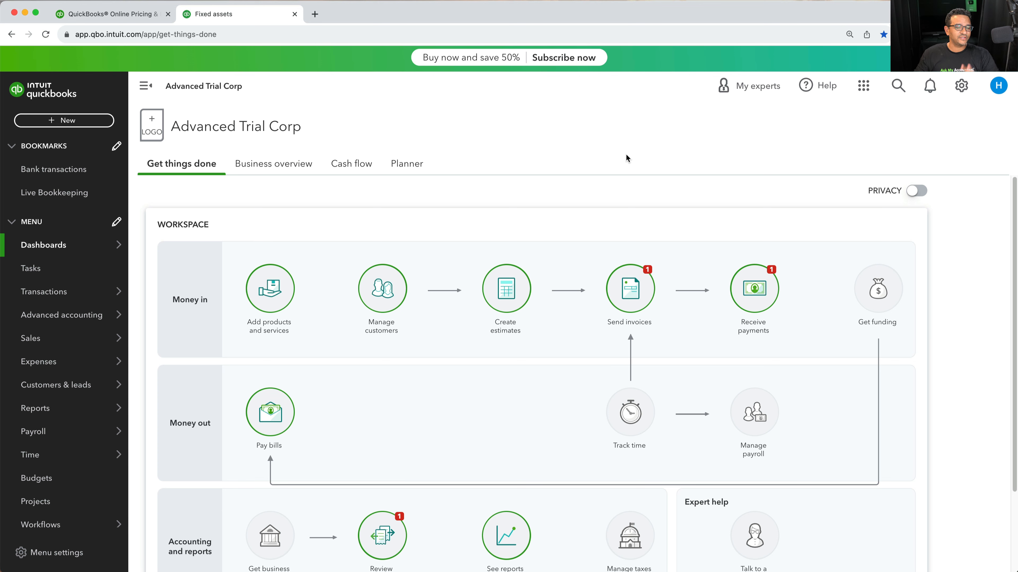
click(31, 560)
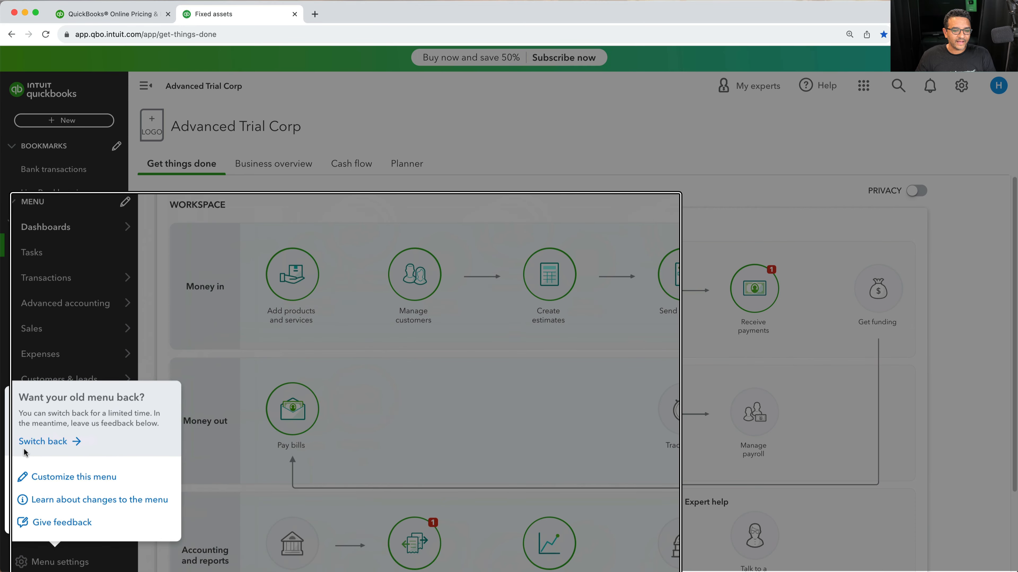
click(40, 441)
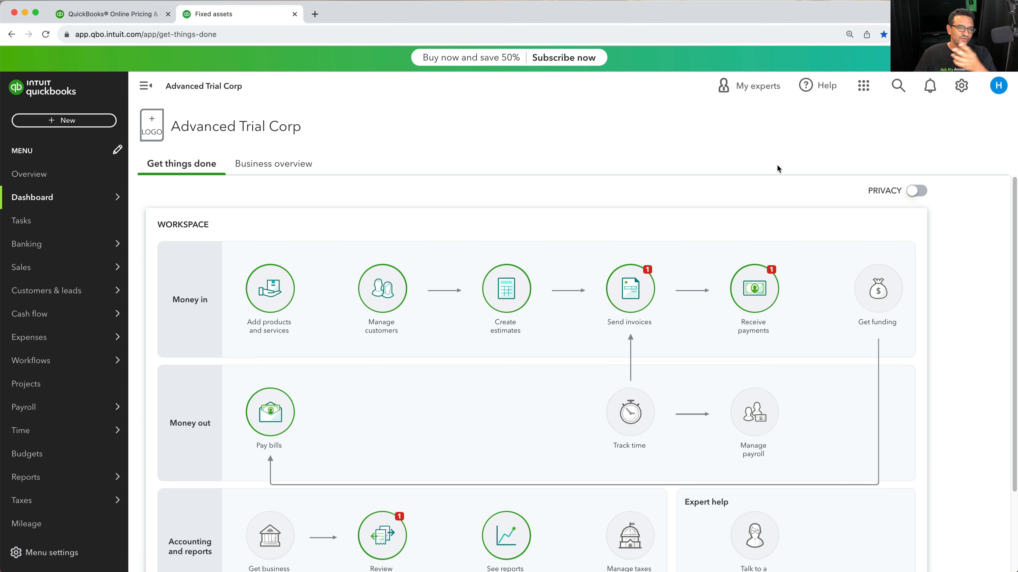
Switch QuickBooks from Accountant view to Business view from the settings menu
click(954, 87)
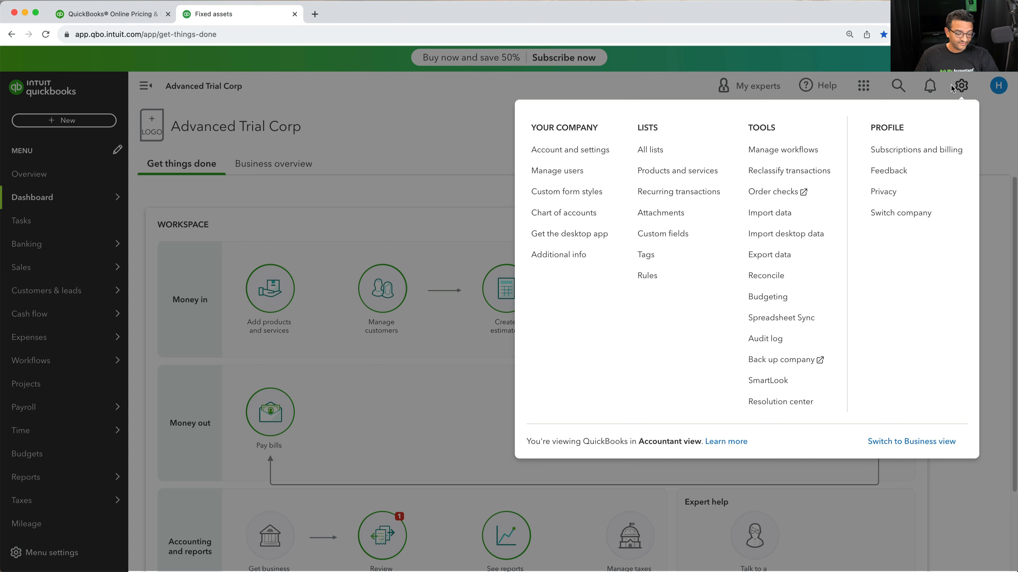
click(954, 86)
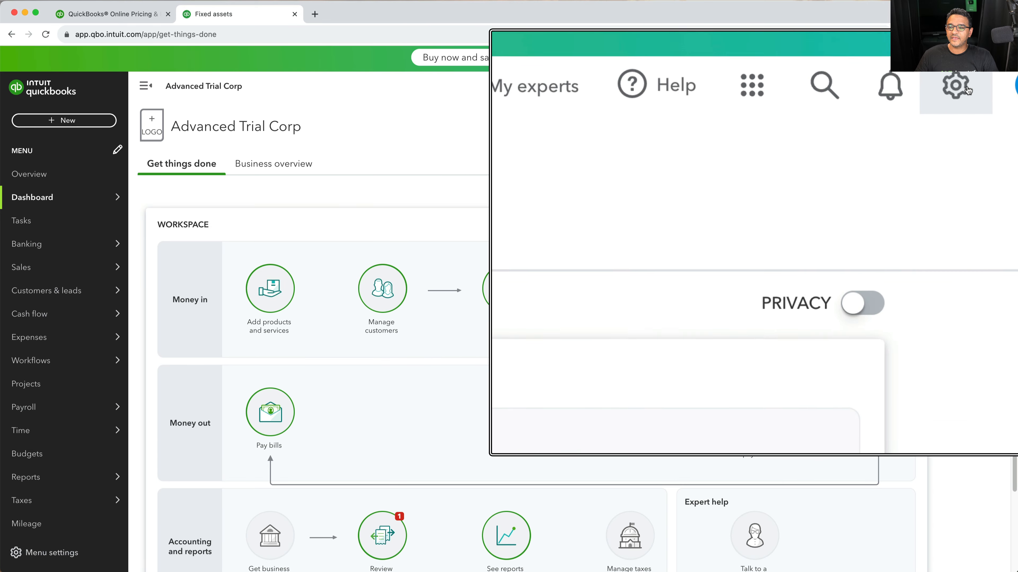
click(960, 91)
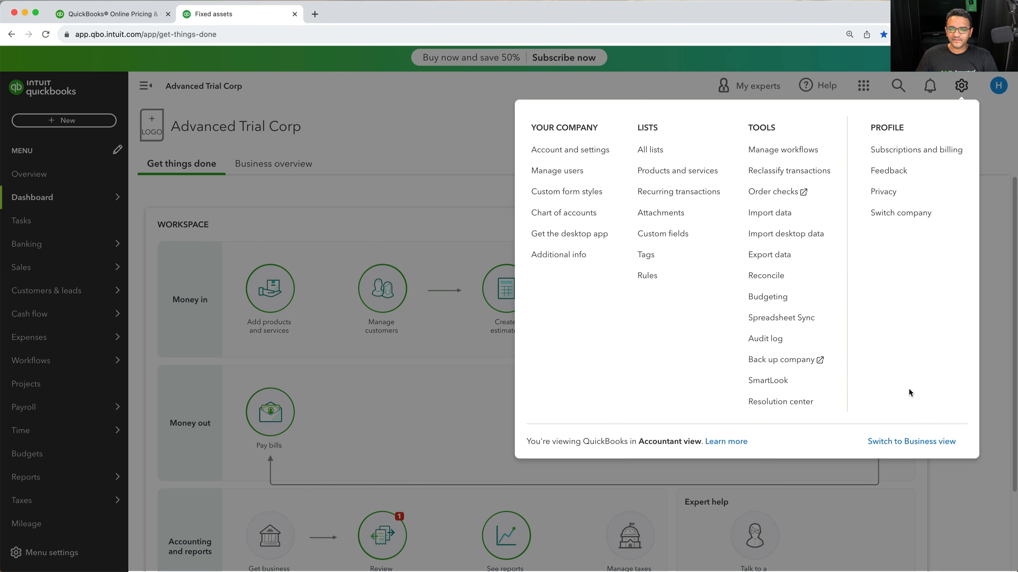
click(912, 441)
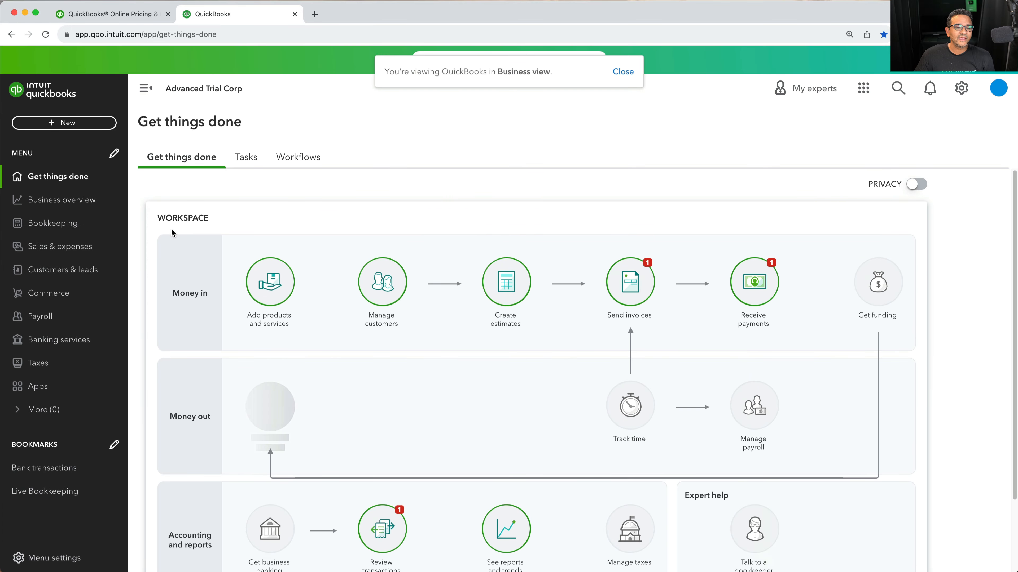
Open the Sales & expenses overview page
click(40, 249)
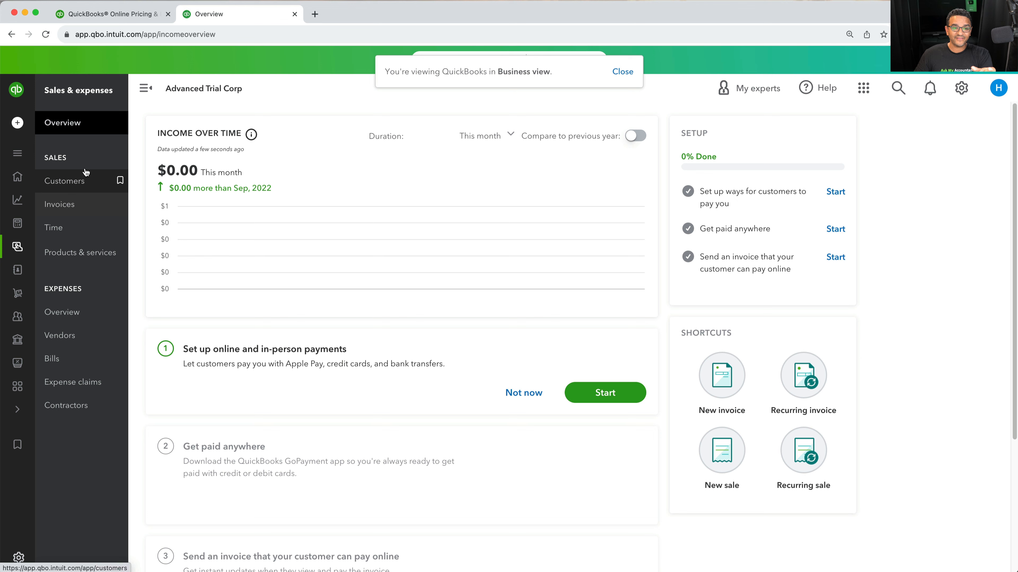
mouse_move(24, 248)
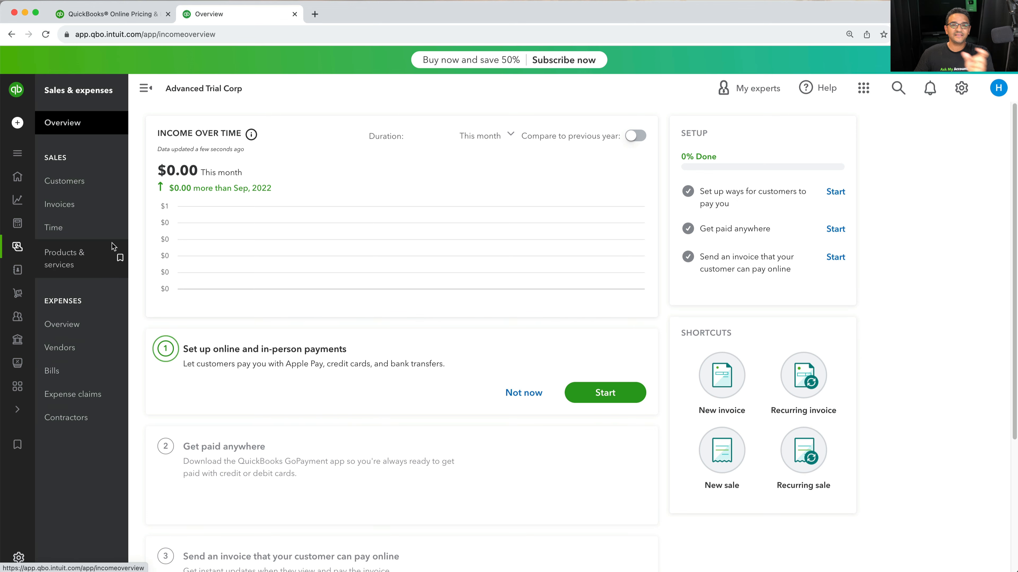
mouse_move(76, 244)
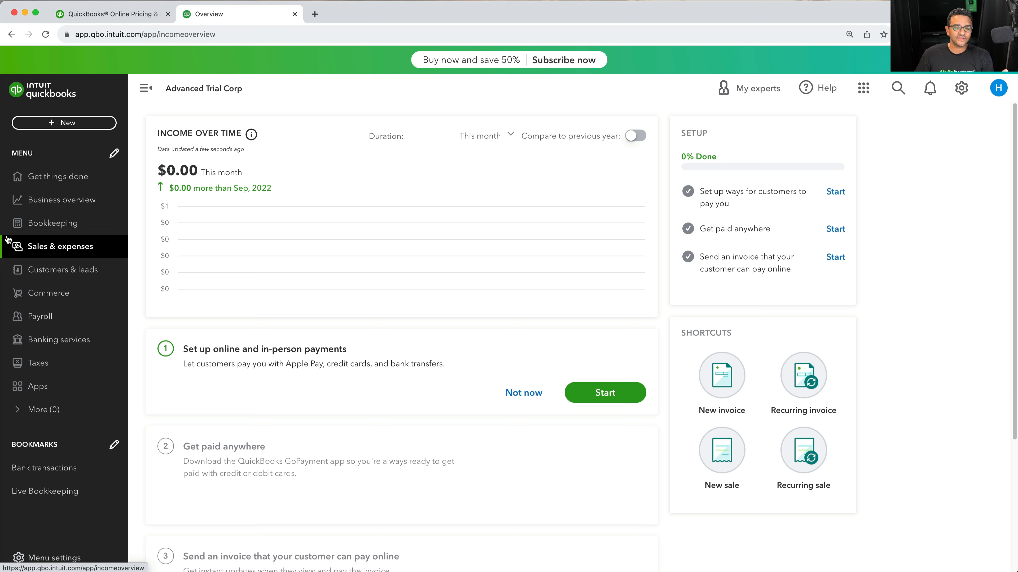
Switch back to Accountant view from the settings menu
click(961, 88)
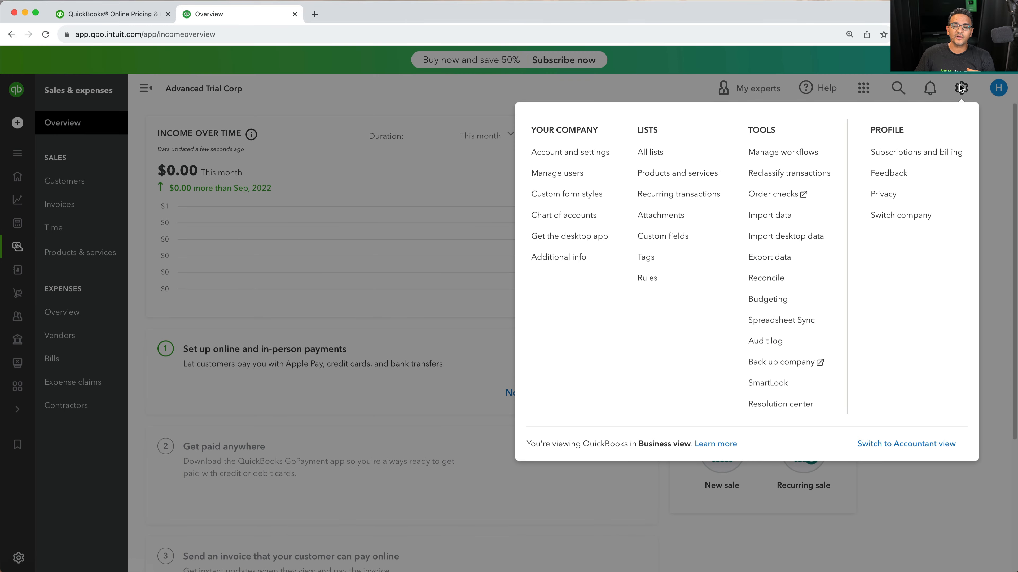
click(927, 444)
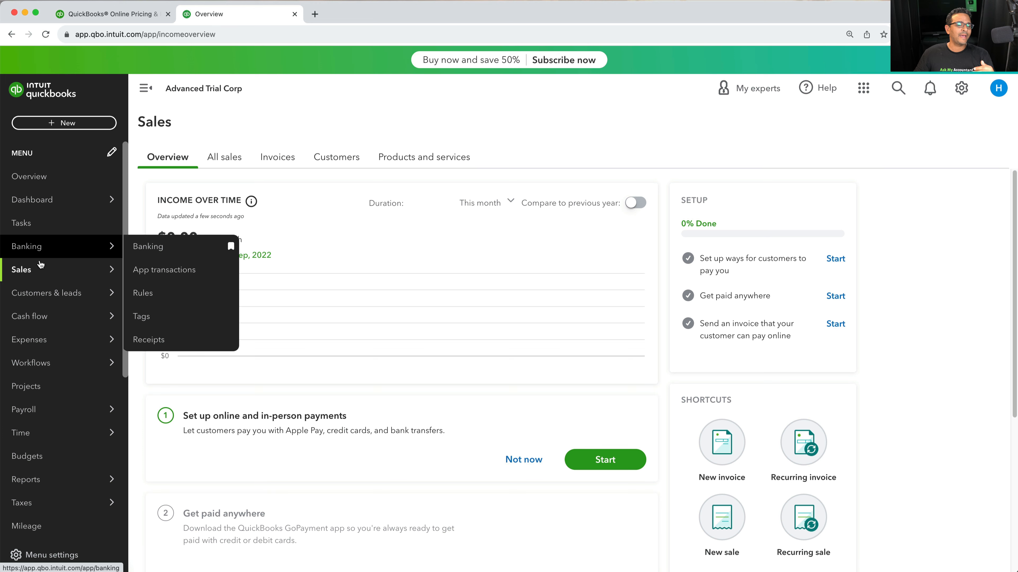
Switch to the new navigation menu through Menu settings
mouse_move(51, 298)
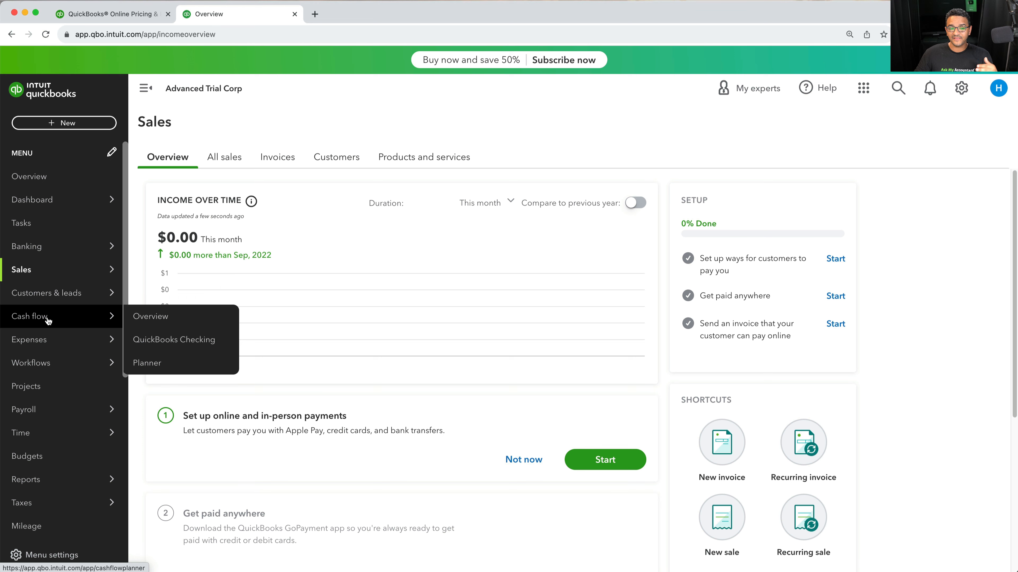
mouse_move(46, 344)
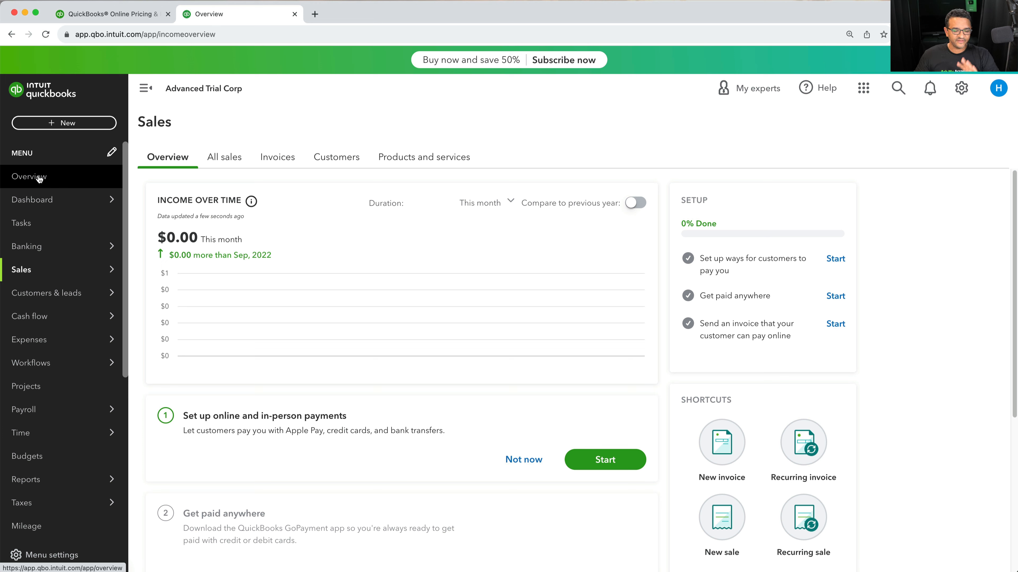
click(49, 564)
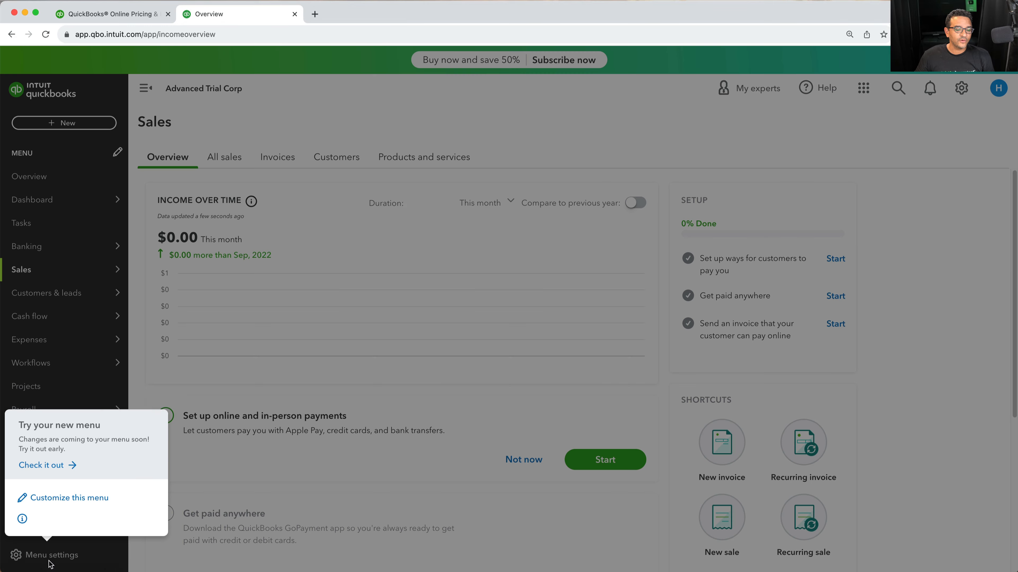
click(36, 445)
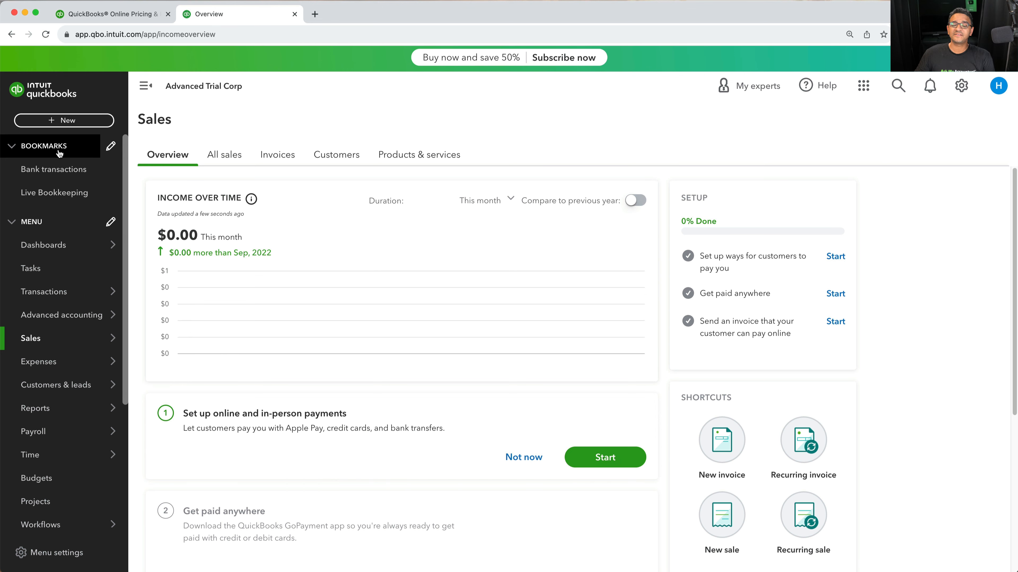
Remove Bank transactions and Live Bookkeeping from the bookmarks and save the menu changes
click(11, 147)
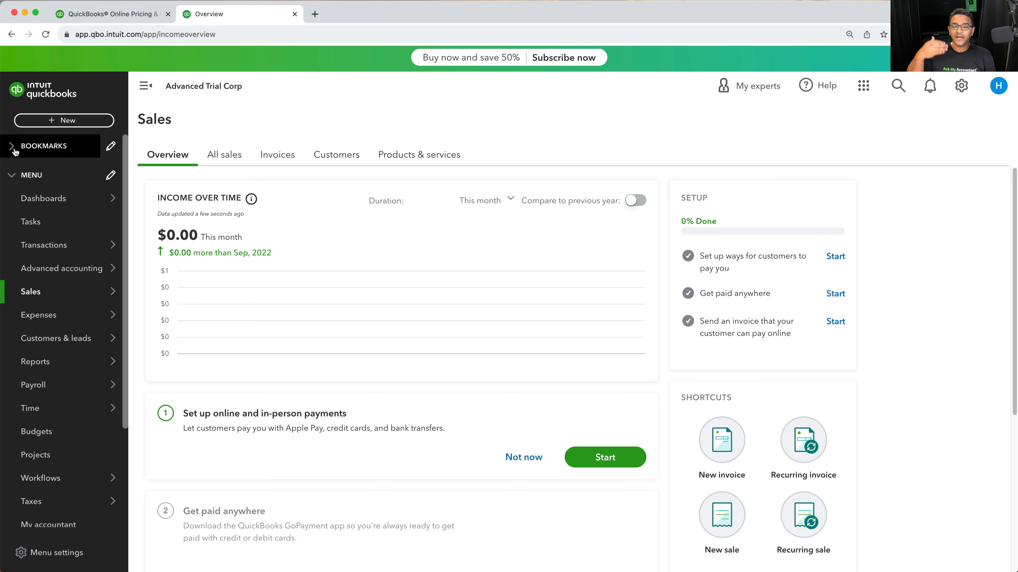
click(111, 146)
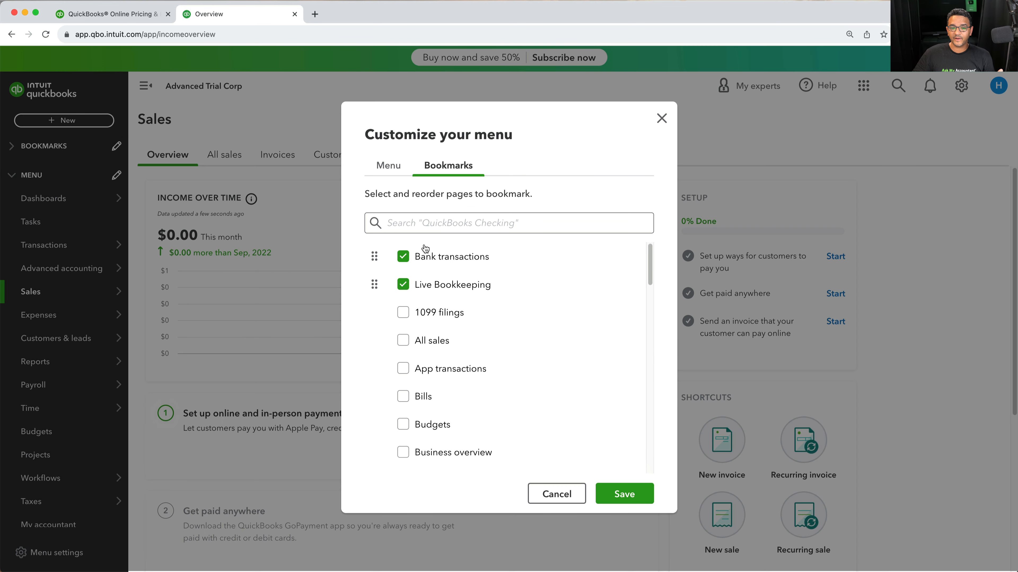
click(403, 257)
click(407, 261)
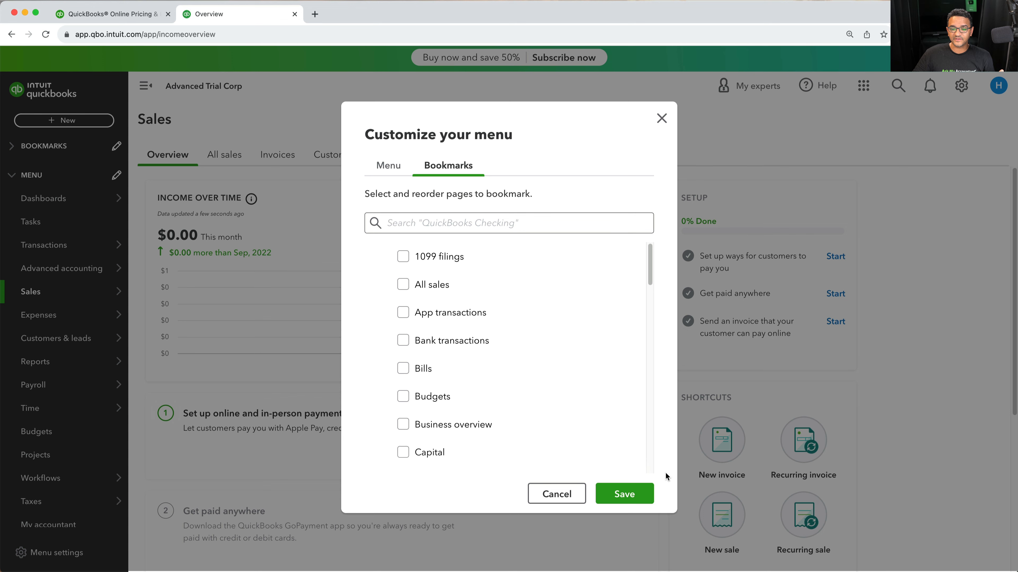
click(637, 496)
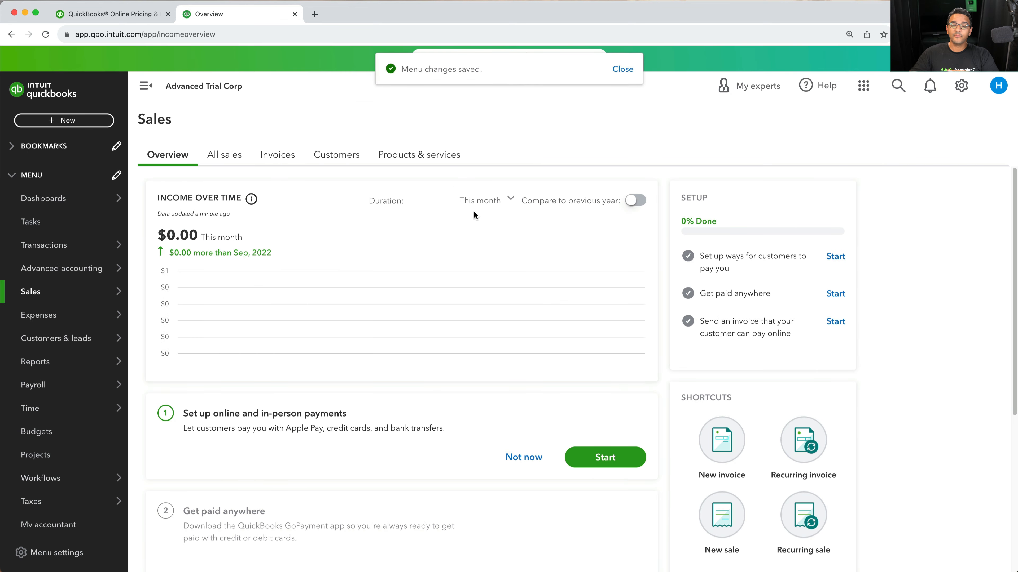
Expand and collapse the Bookmarks section of the menu
click(11, 151)
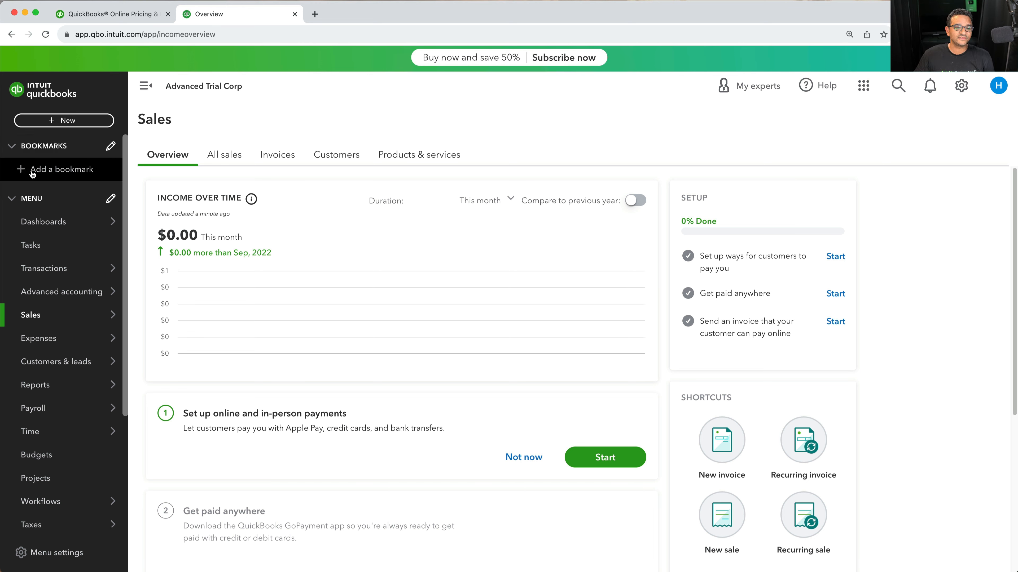
click(12, 151)
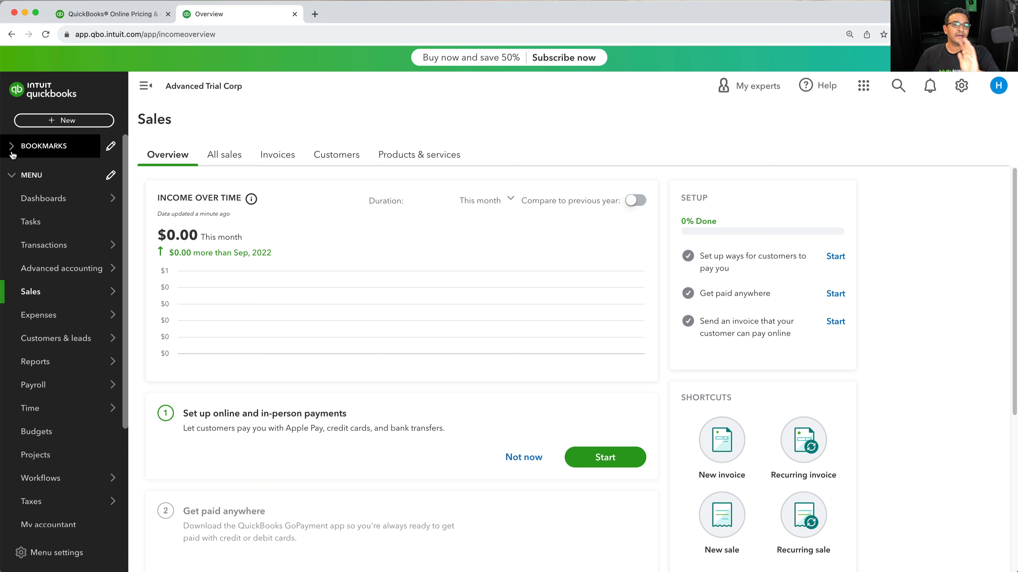
click(12, 154)
click(16, 151)
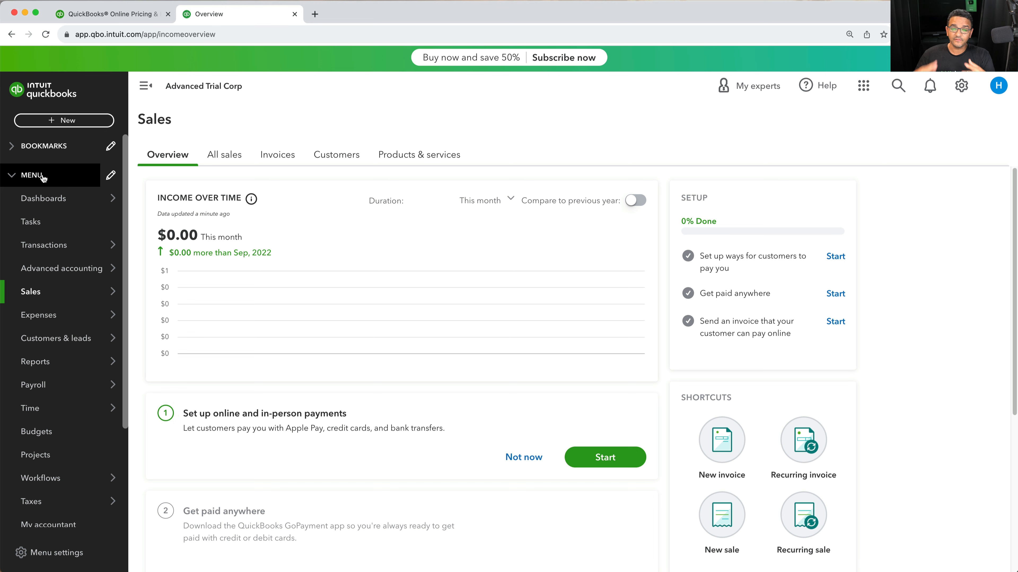
Open the Tasks page from the new menu
mouse_move(45, 198)
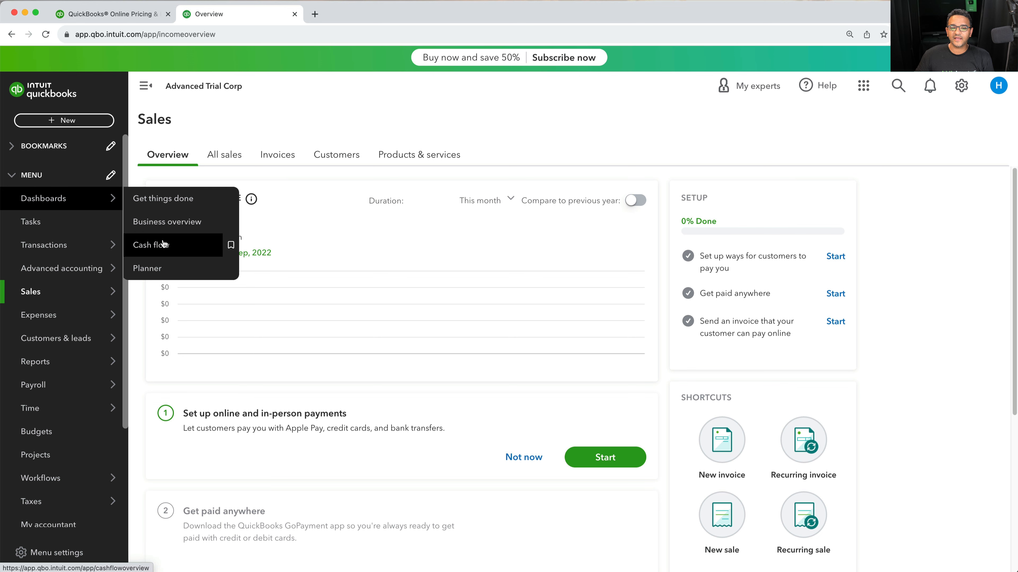
click(65, 198)
click(34, 227)
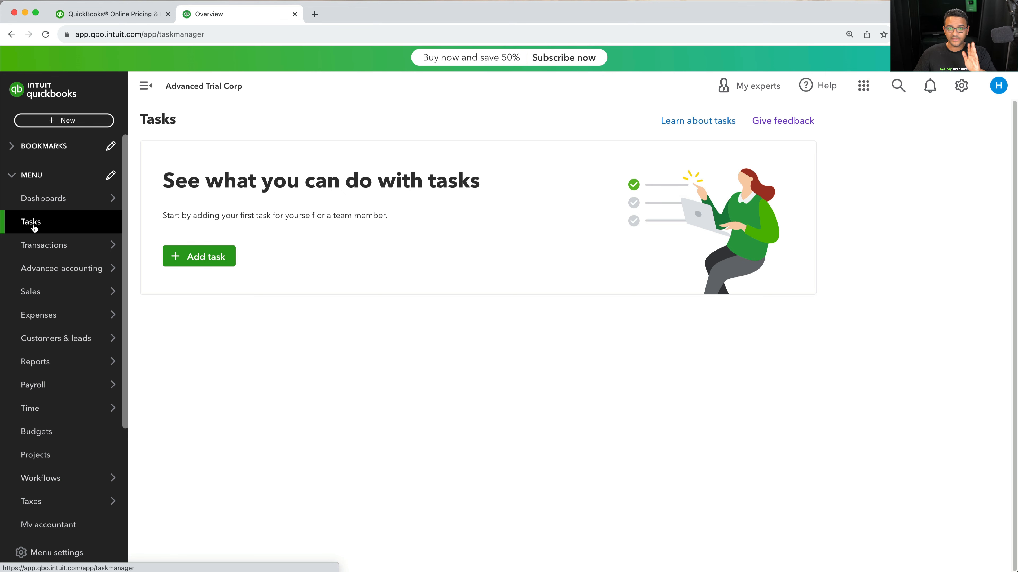
Browse the submenus of Transactions, Advanced accounting, Sales, Expenses, Reports and Payroll in the new menu
mouse_move(43, 250)
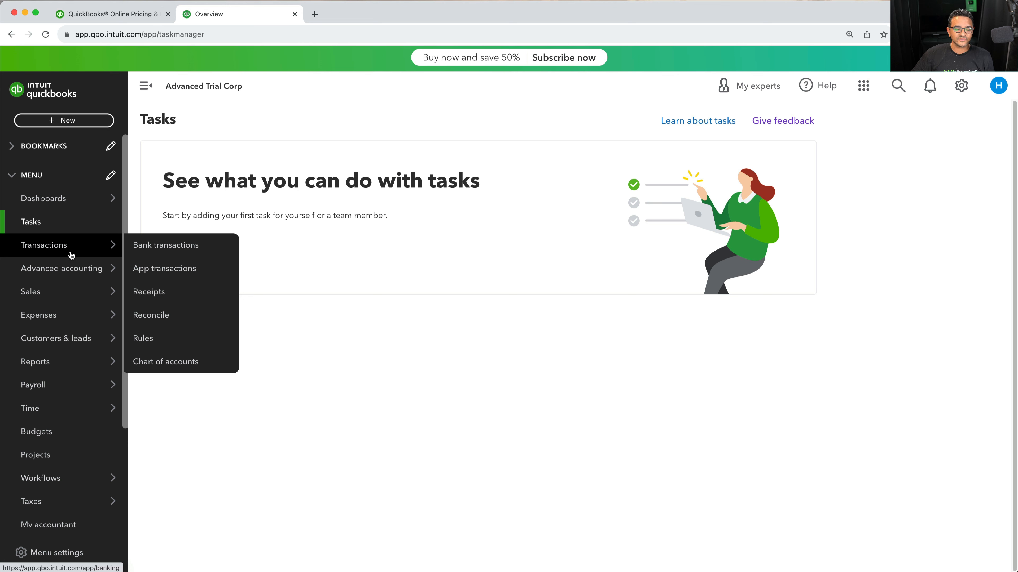
mouse_move(47, 278)
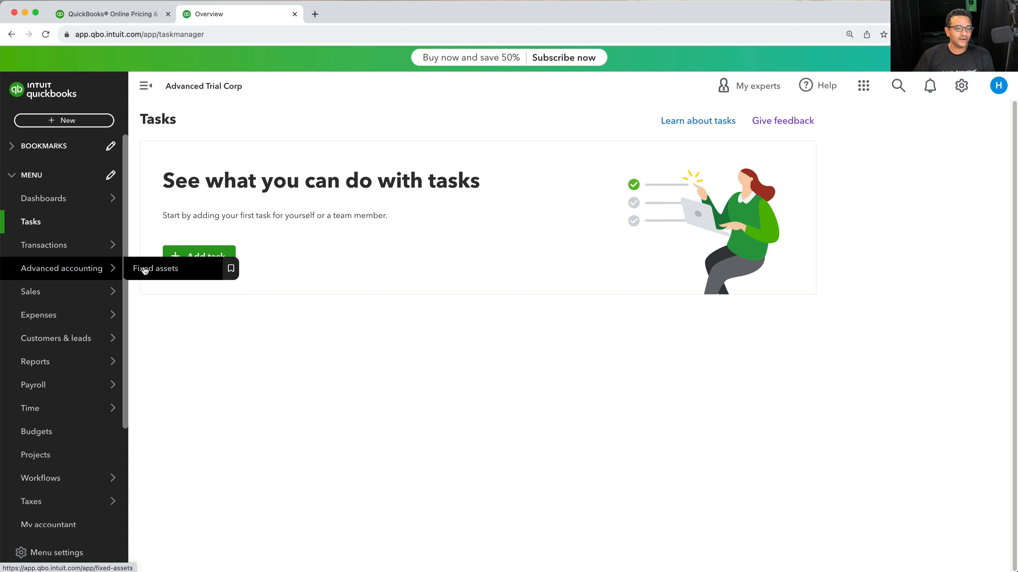
mouse_move(46, 295)
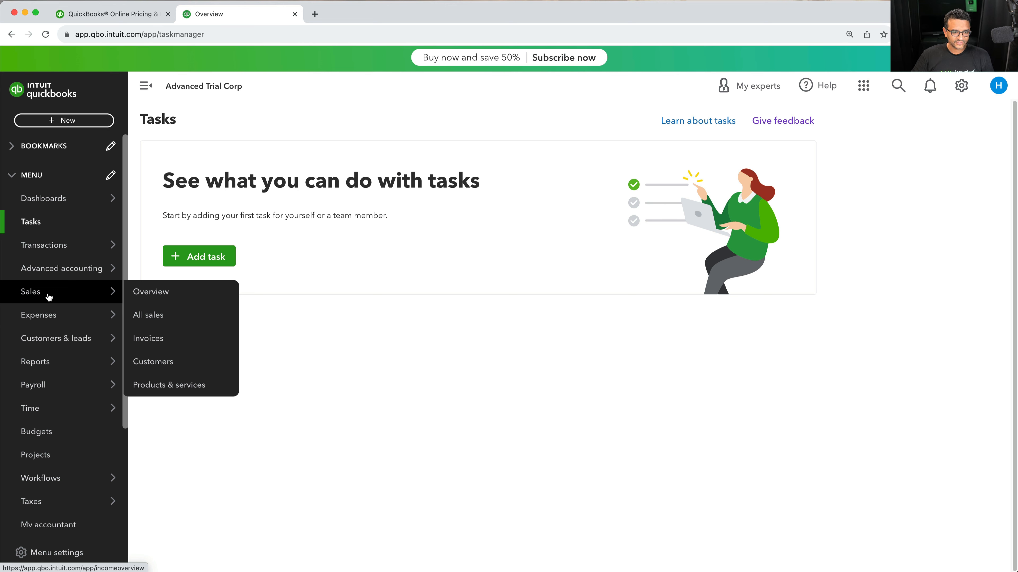
mouse_move(54, 324)
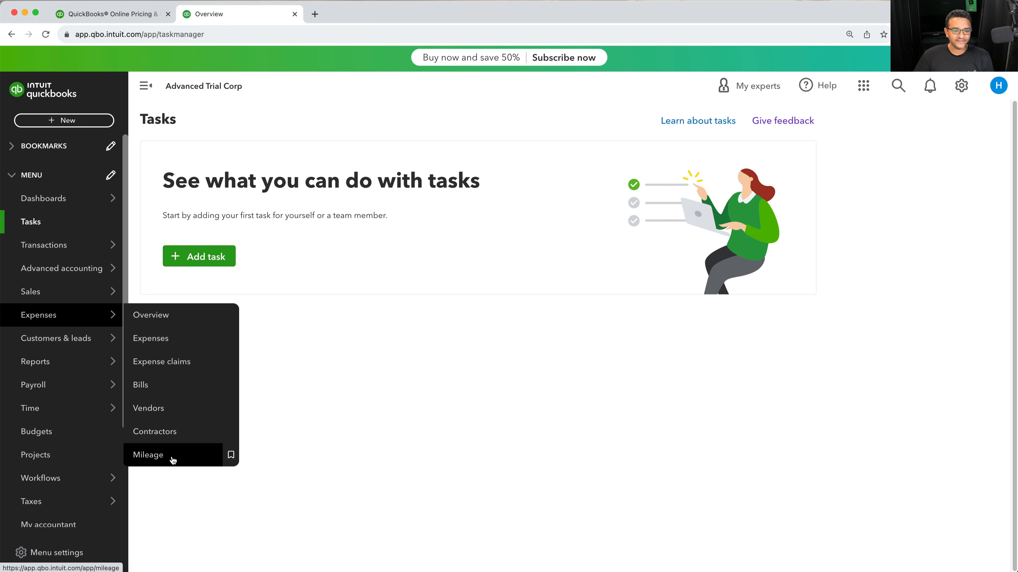
mouse_move(79, 339)
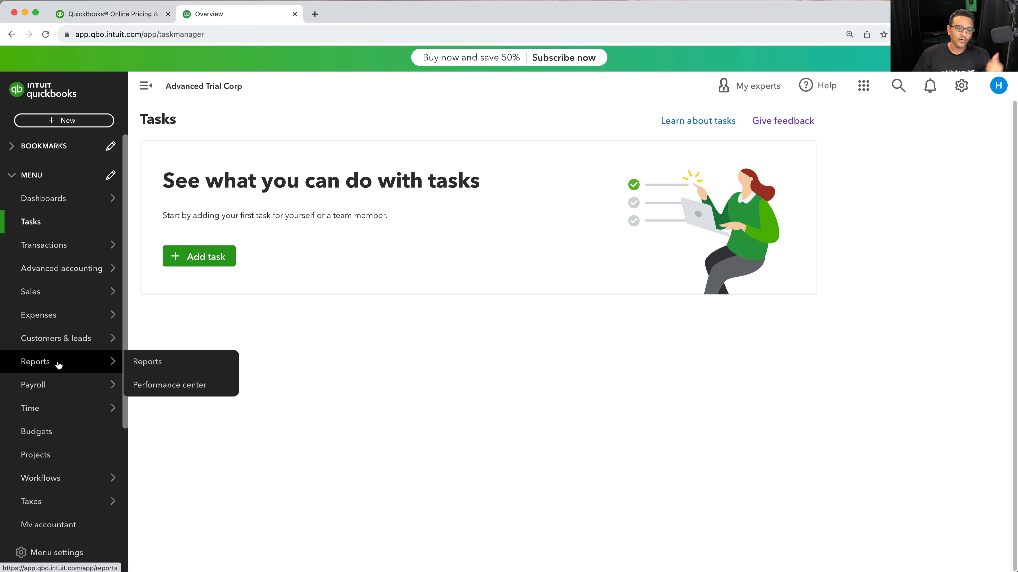
mouse_move(54, 388)
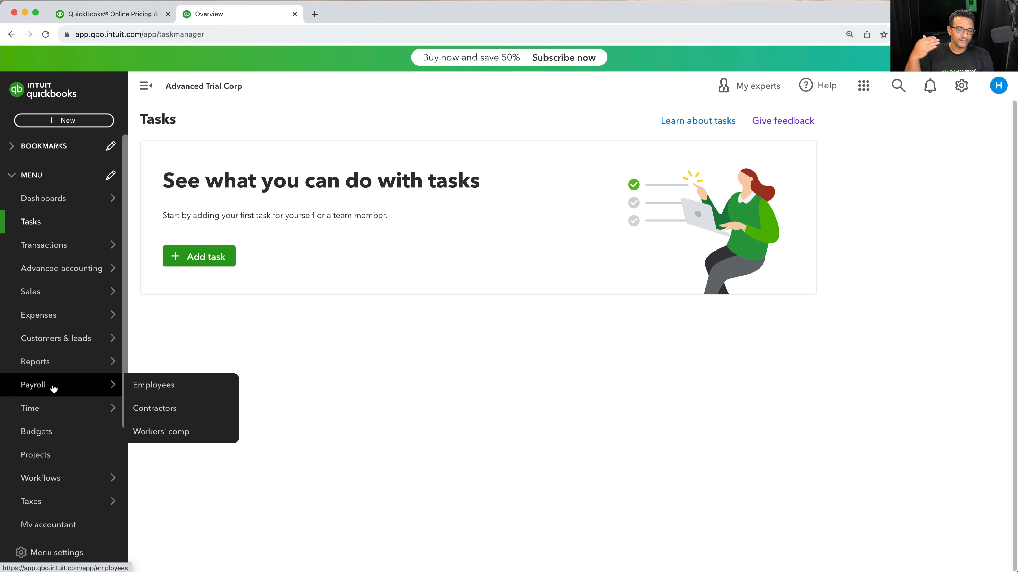
mouse_move(54, 400)
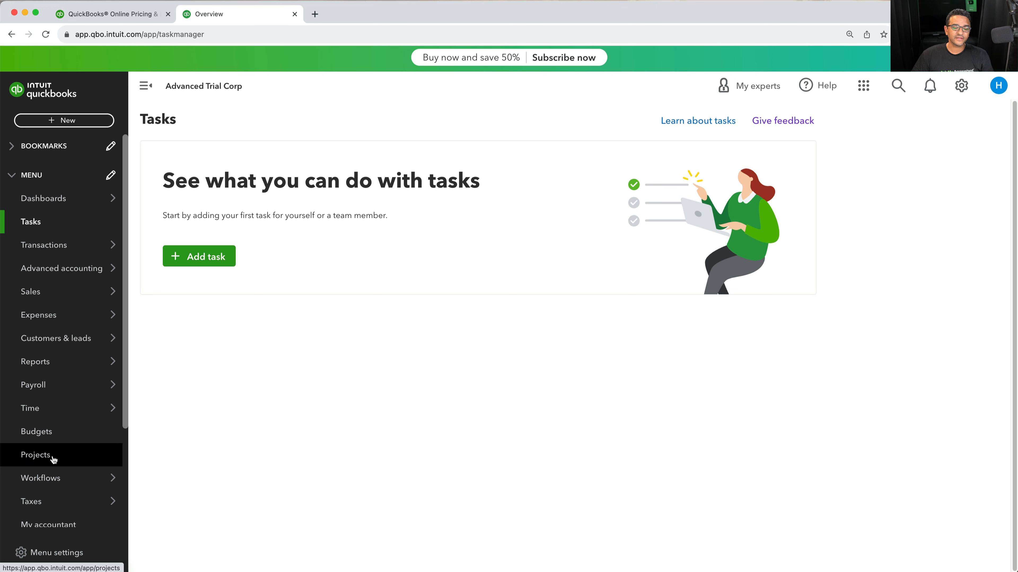
Browse the lower menu entries and the Banking services, Commerce, Expenses, Reports and Dashboards submenus
mouse_move(58, 490)
scroll(58, 490, down, 5)
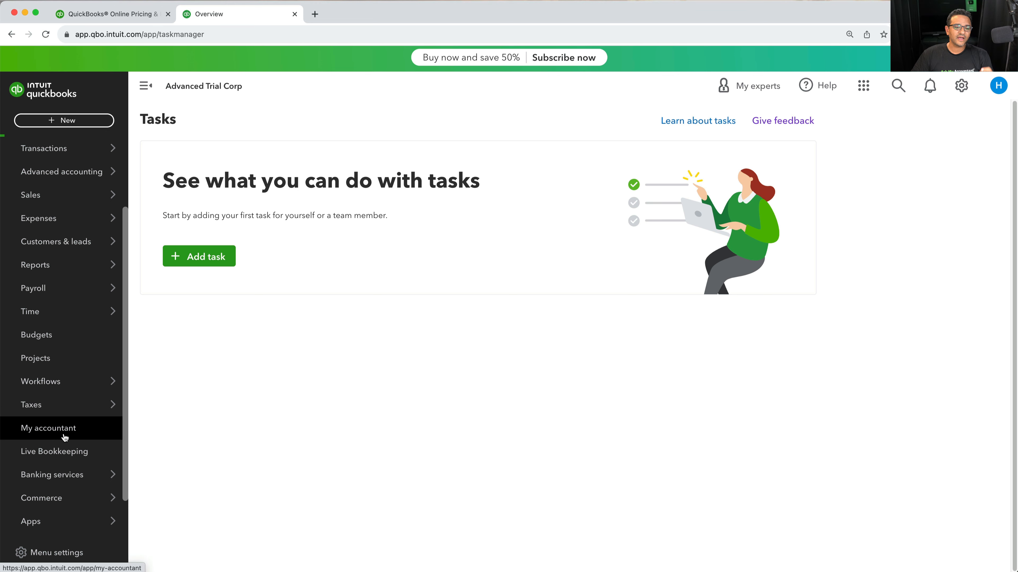
scroll(67, 435, down, 2)
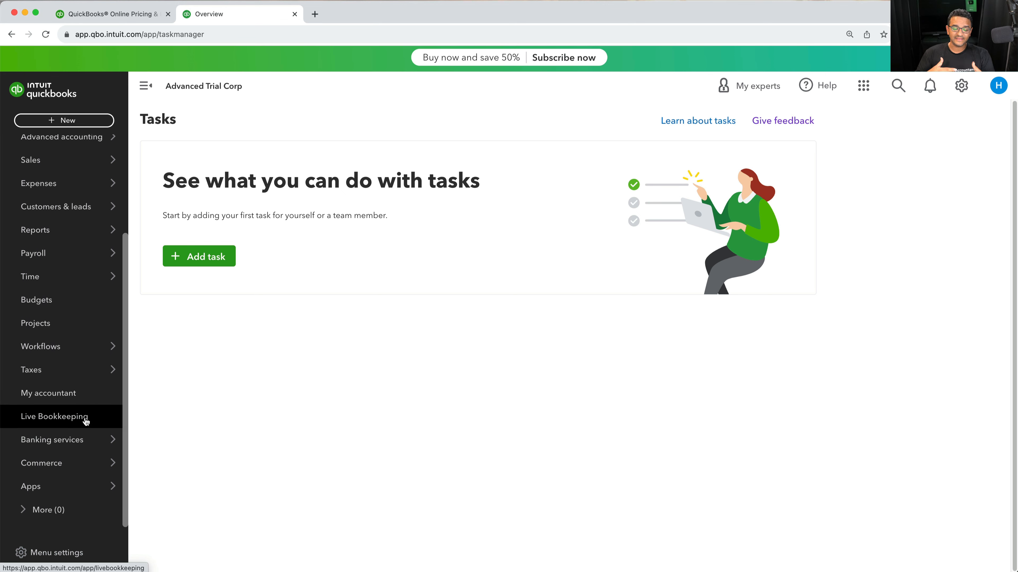
mouse_move(75, 446)
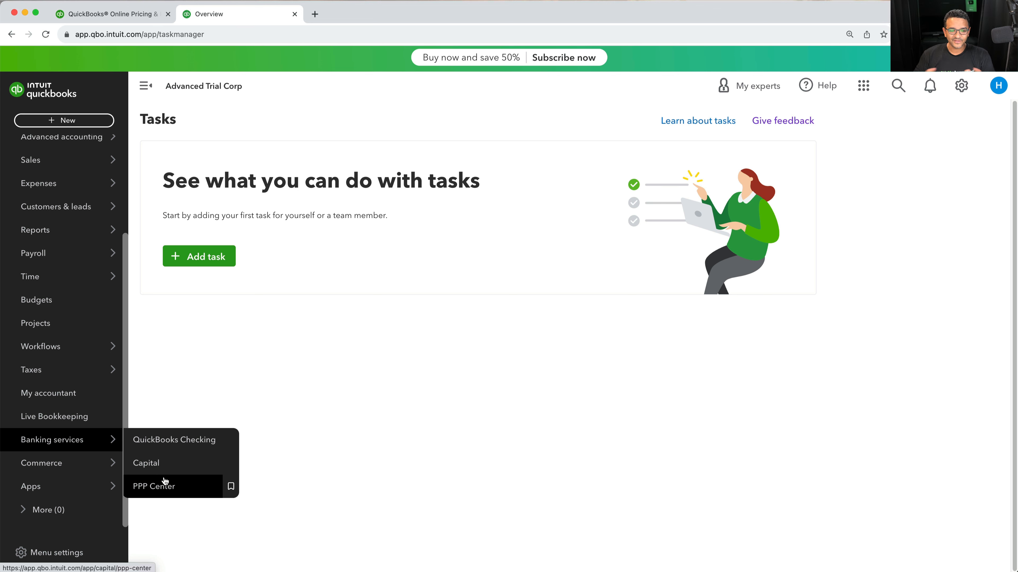
mouse_move(84, 463)
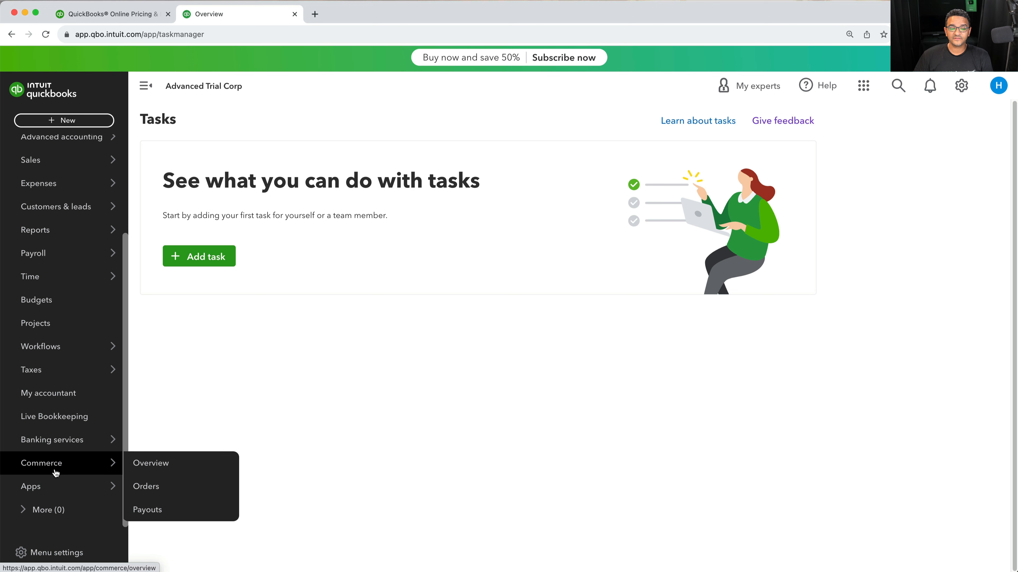
scroll(68, 427, up, 3)
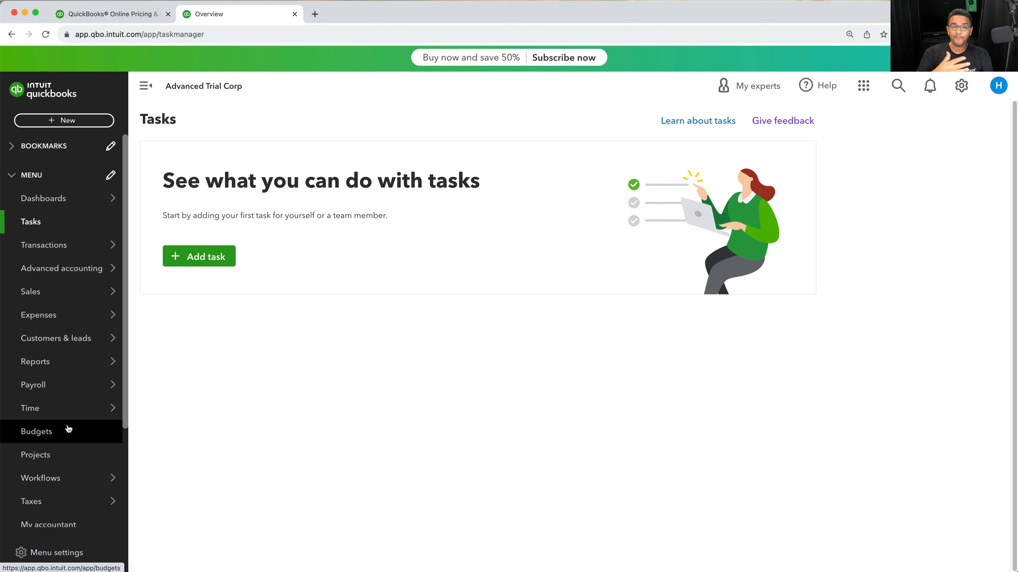
mouse_move(56, 246)
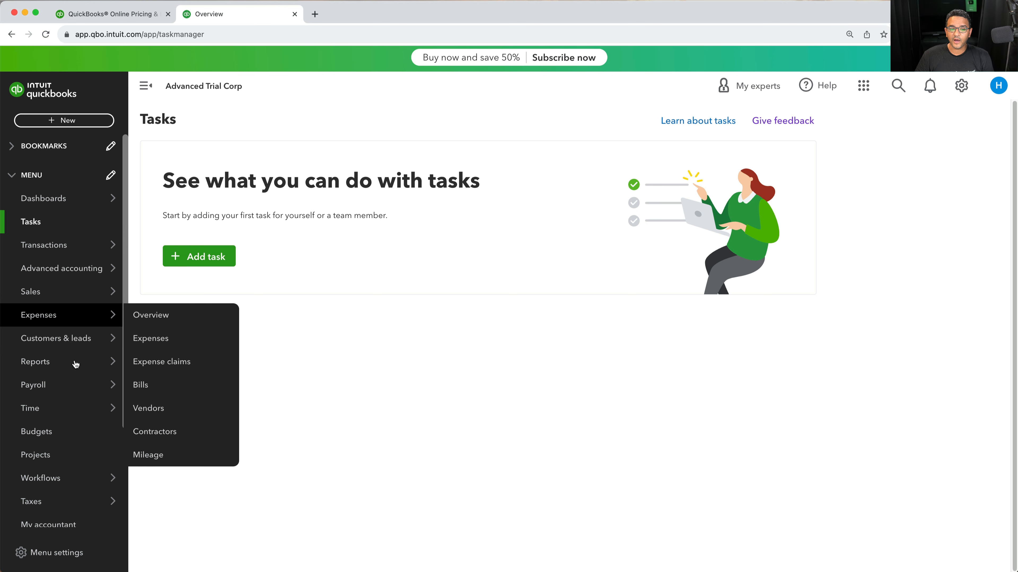
mouse_move(72, 336)
mouse_move(78, 359)
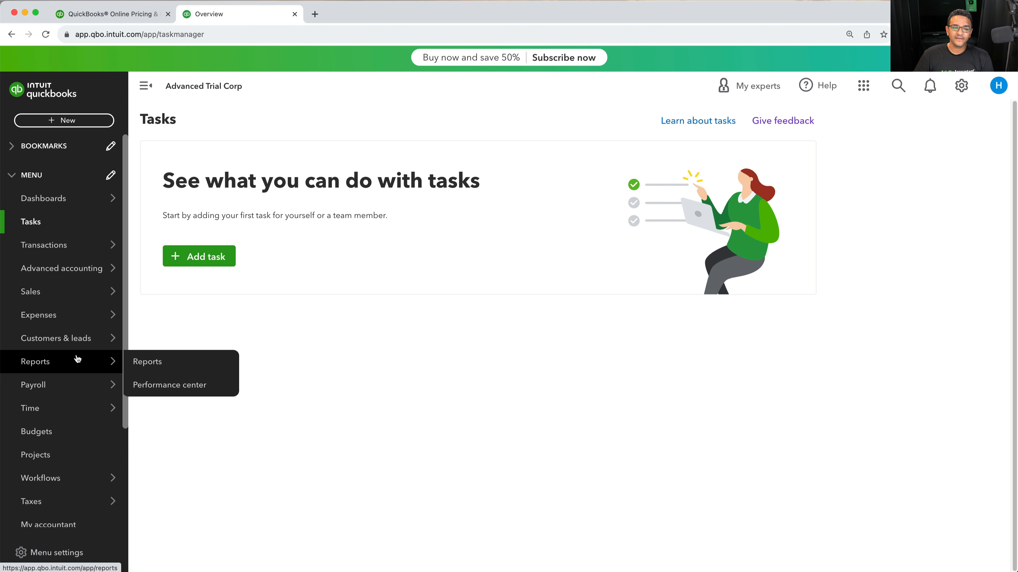
mouse_move(72, 314)
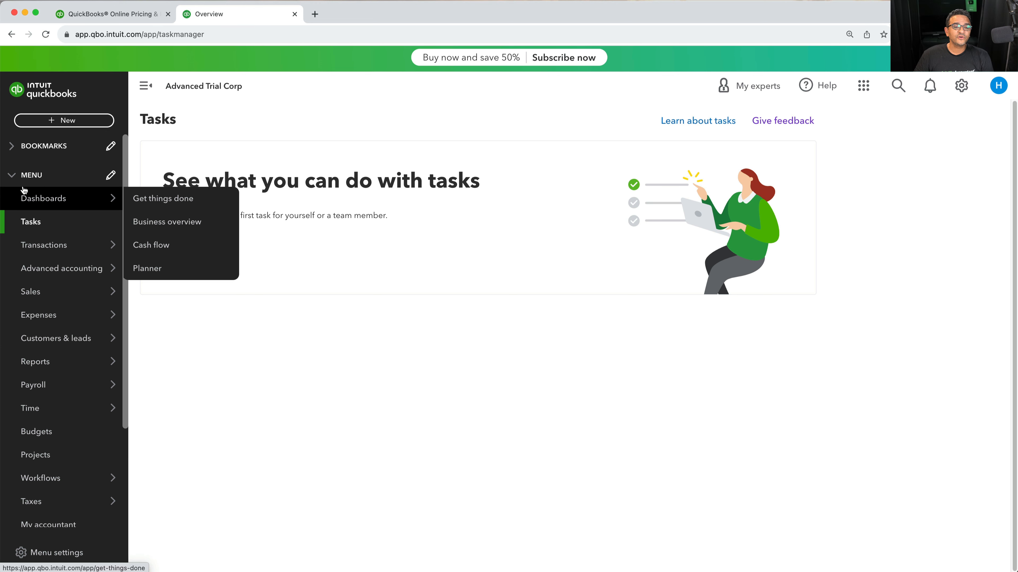
Collapse the menu and bookmark Contractors, Budgets and Bank transactions, searching the page list for contr
click(15, 181)
click(36, 147)
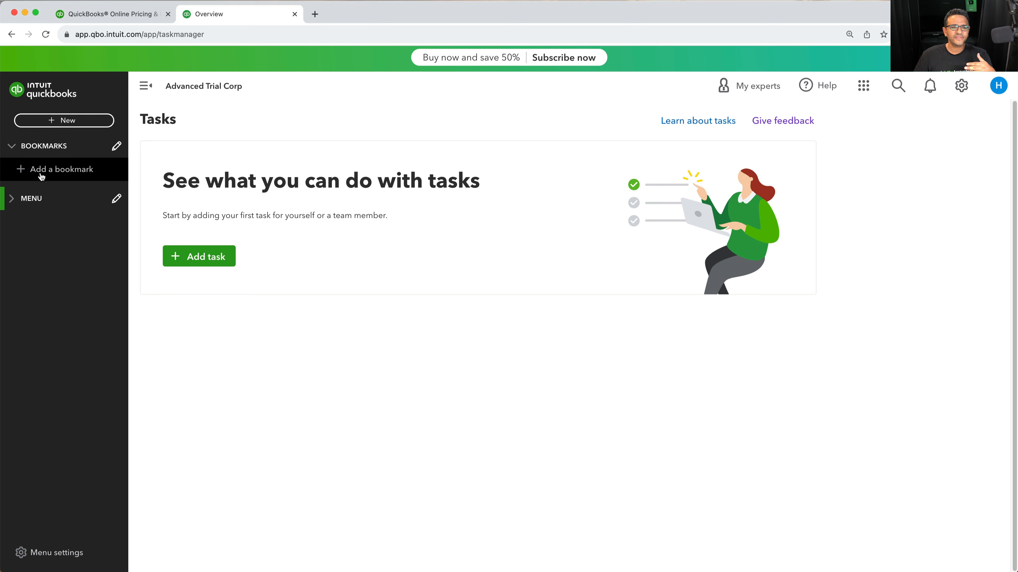
click(59, 172)
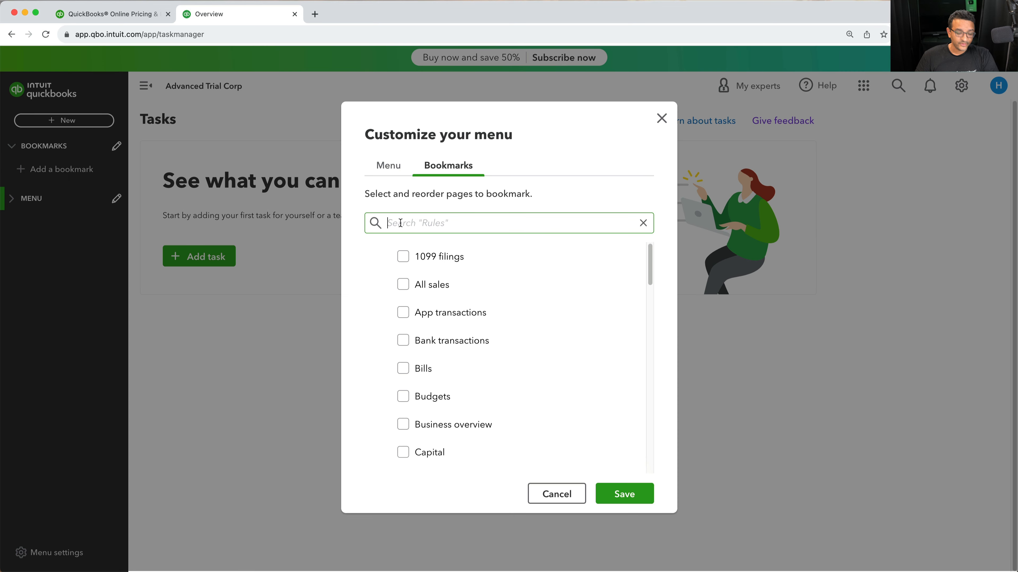
text(contr)
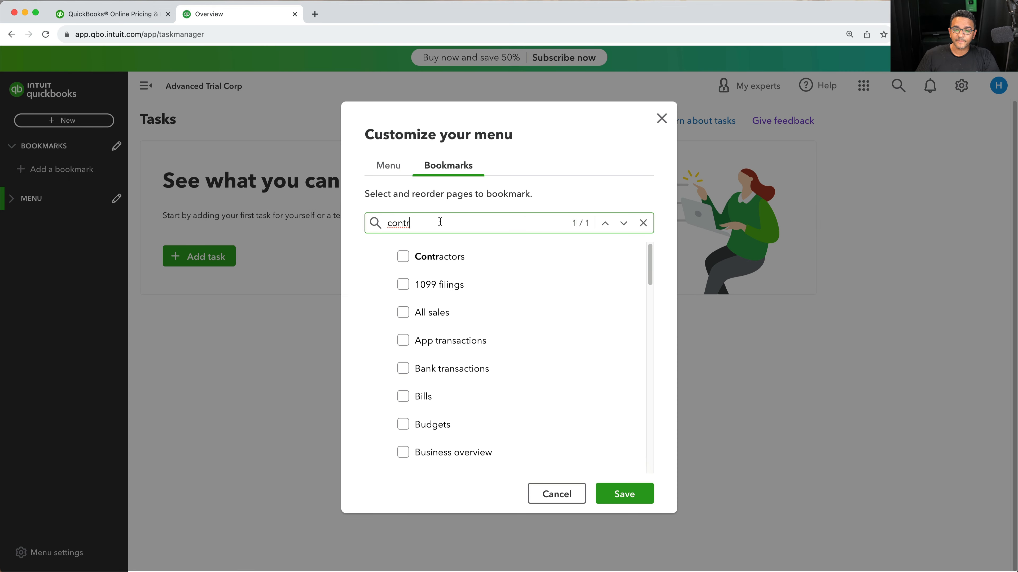
click(402, 257)
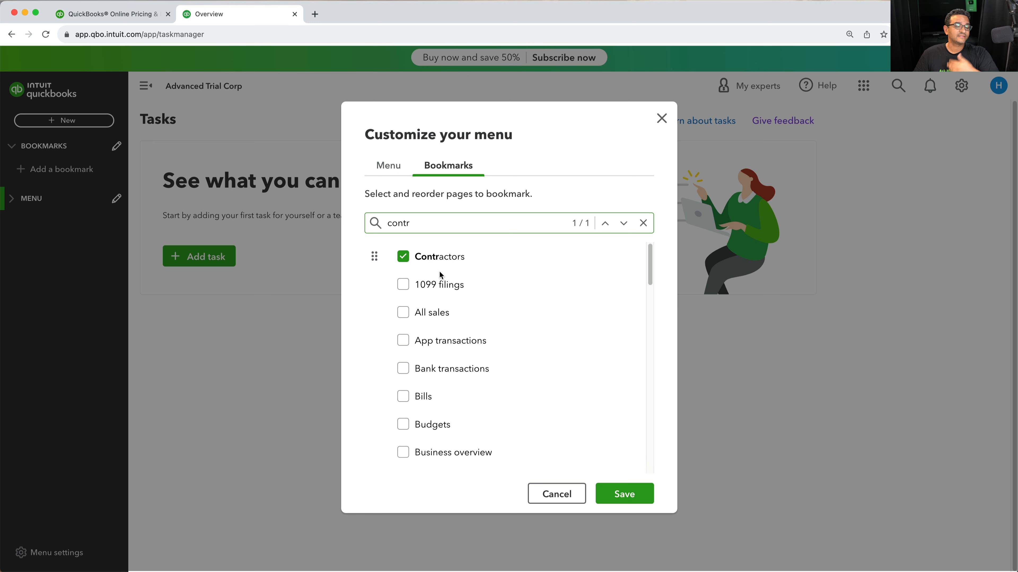
click(405, 427)
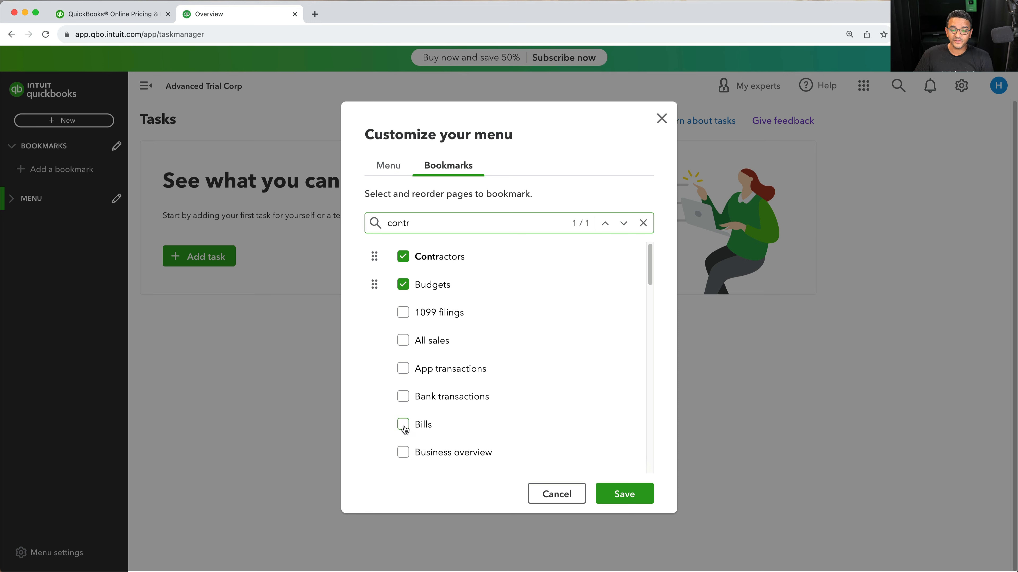
click(406, 397)
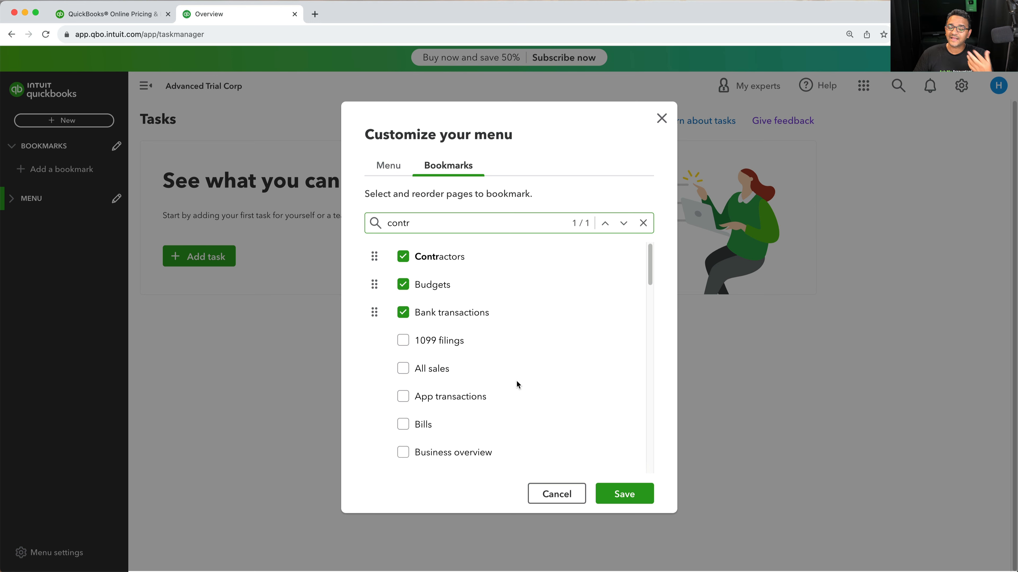
Move Bank transactions to the top of the bookmarks and save the changes
mouse_move(374, 312)
mouse_down()
mouse_move(374, 281)
mouse_move(378, 293)
mouse_up()
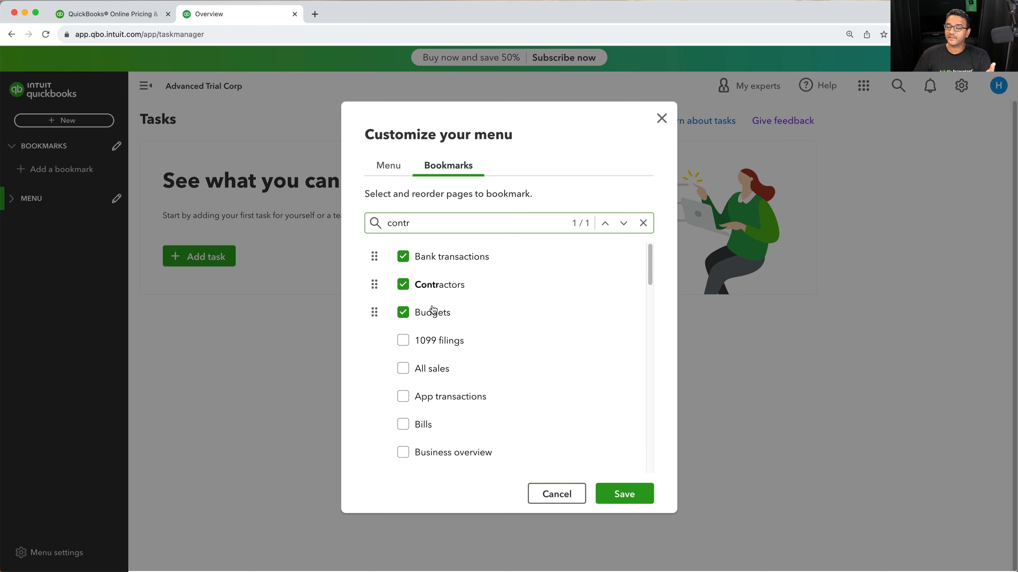
click(627, 495)
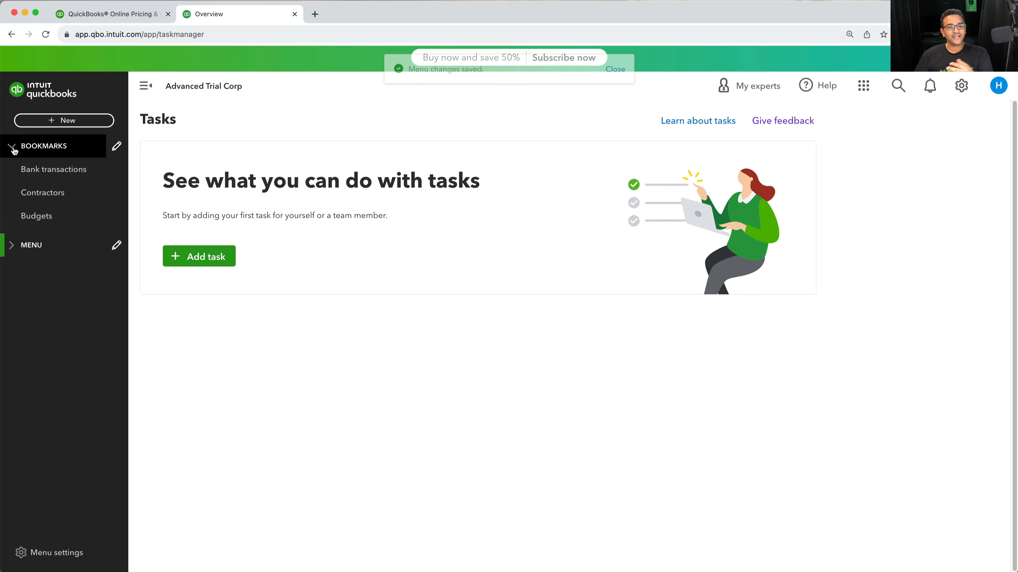
Hide Live Bookkeeping, My accountant, Apps, Commerce and Banking services from the always-shown menu items and save
click(24, 245)
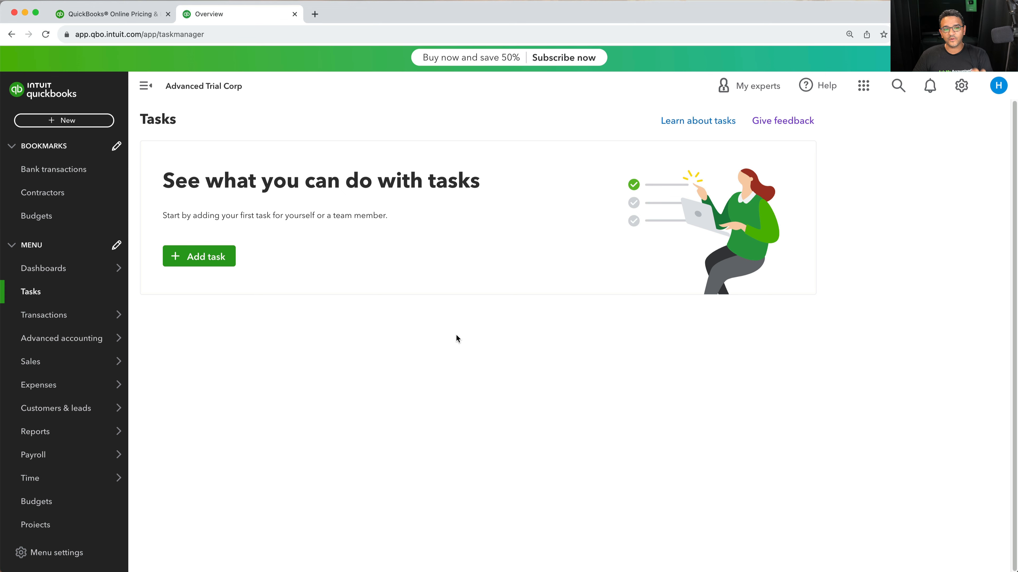
click(116, 245)
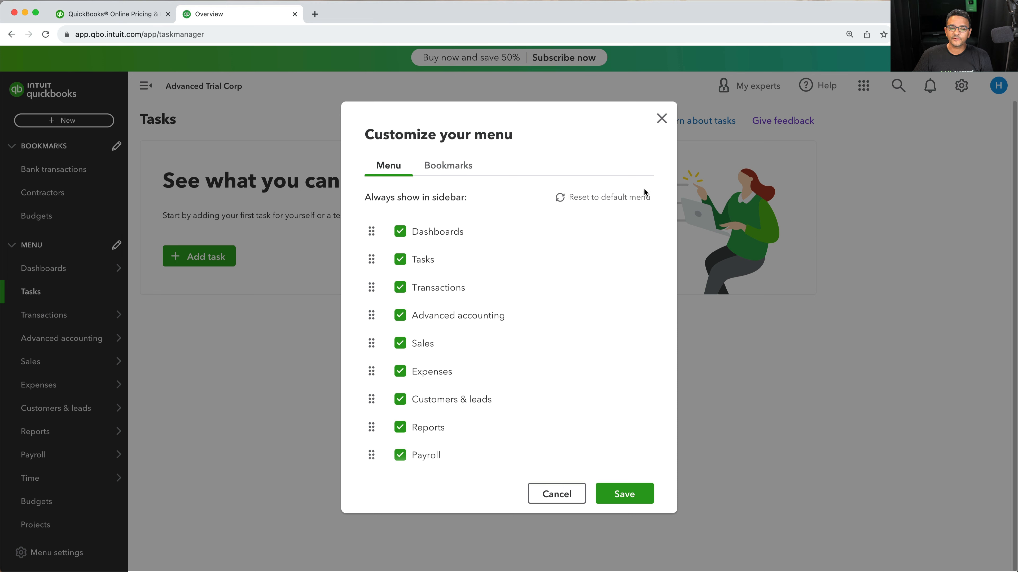
scroll(577, 357, down, 7)
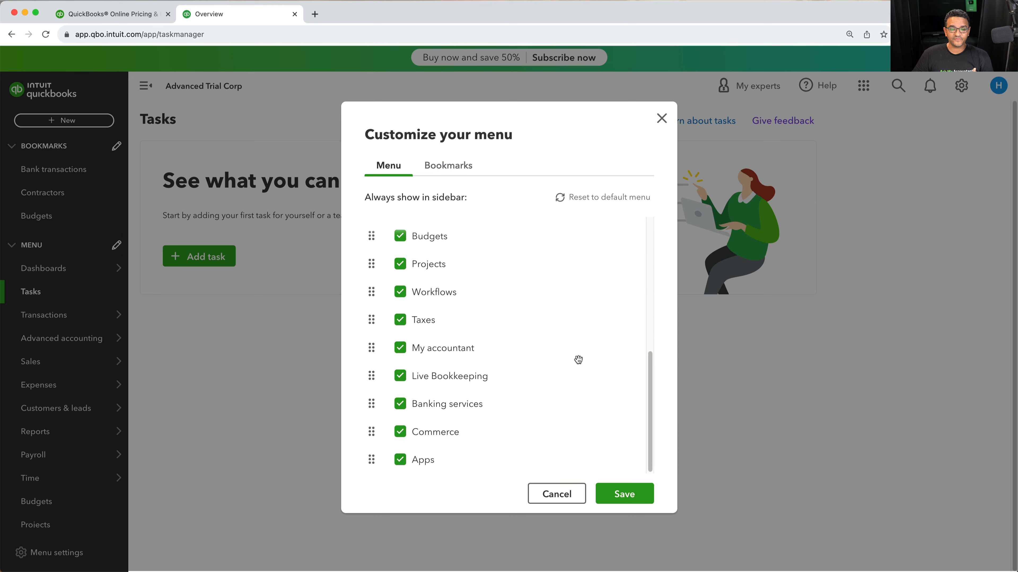
click(401, 377)
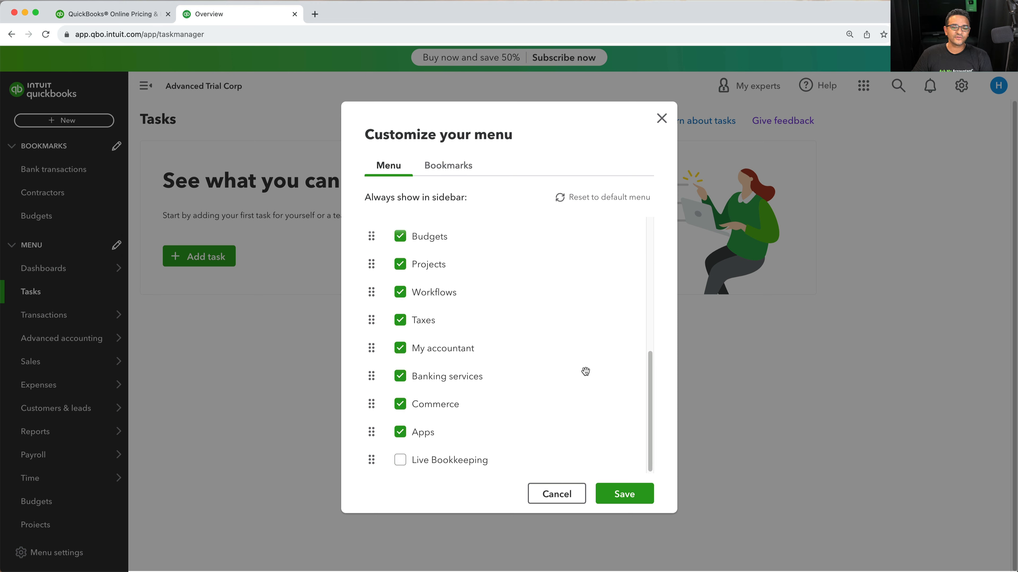
click(400, 352)
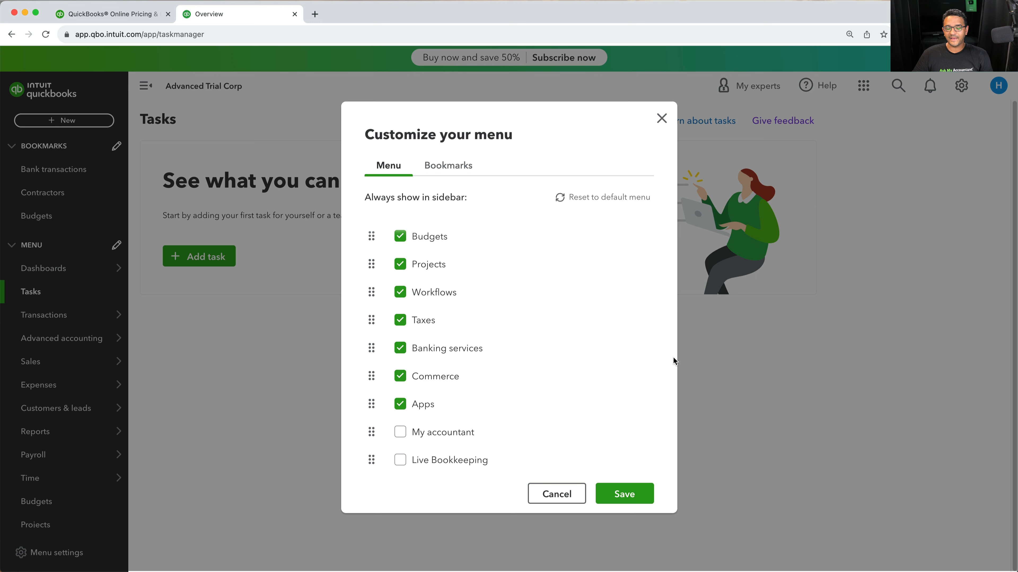
click(399, 404)
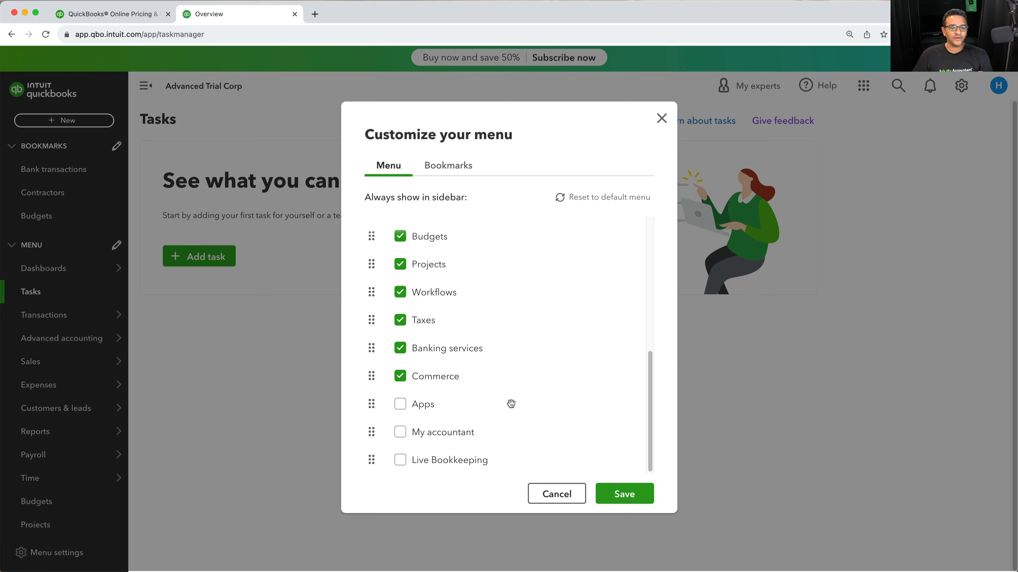
click(399, 378)
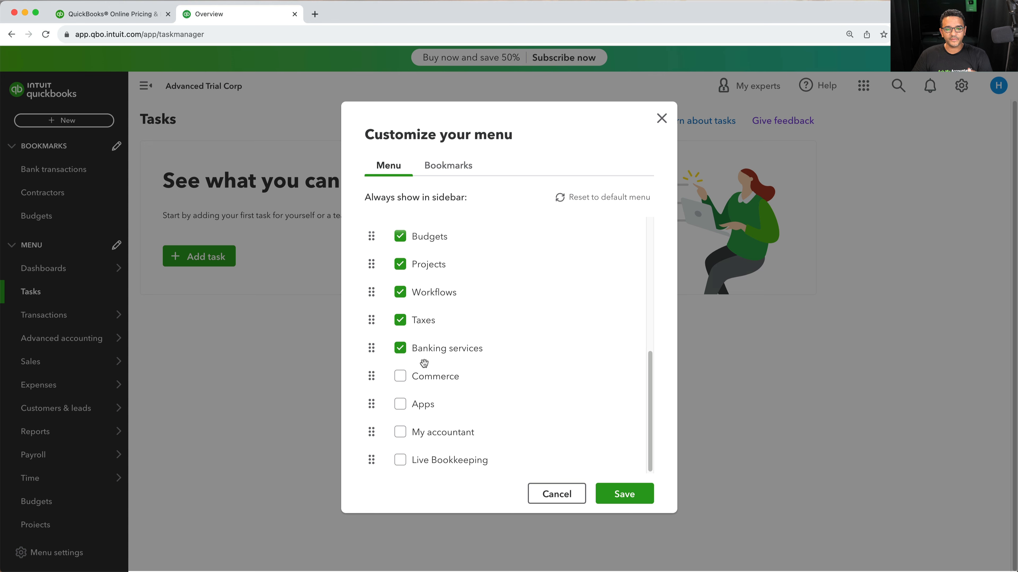
click(400, 348)
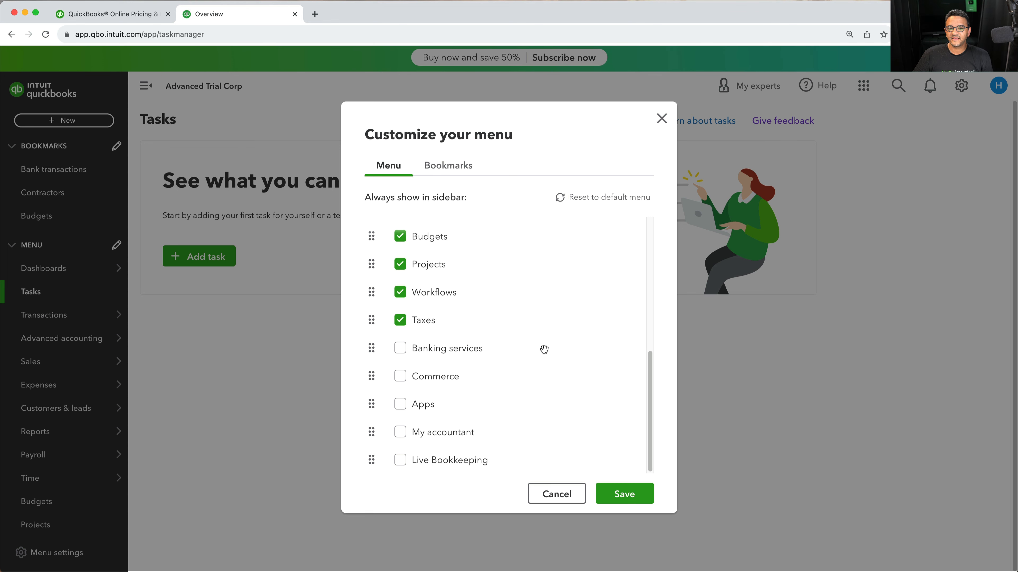
click(623, 496)
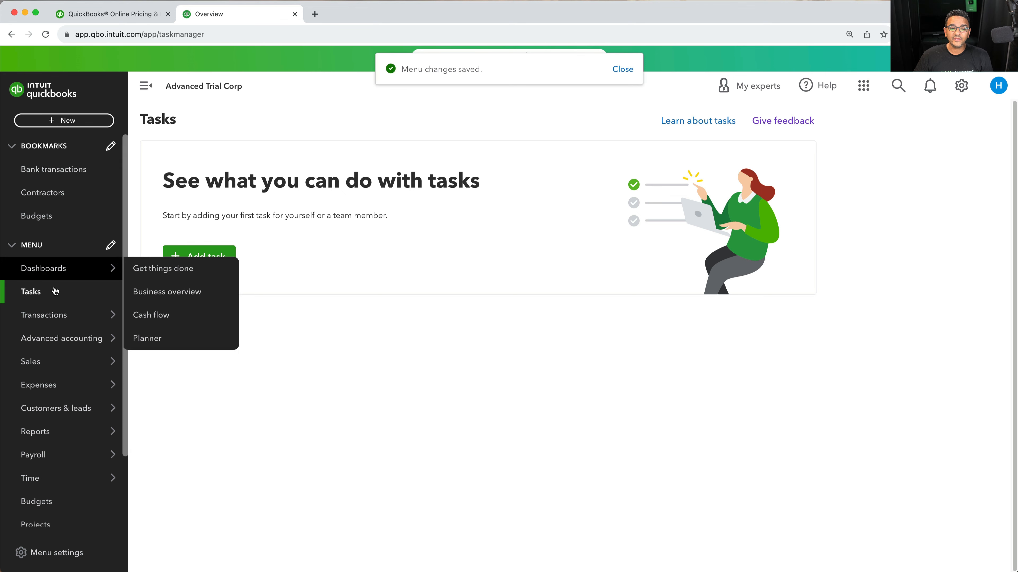
Expand and collapse the More section containing the hidden menu items, then browse the Time and Advanced accounting submenus
scroll(69, 428, down, 2)
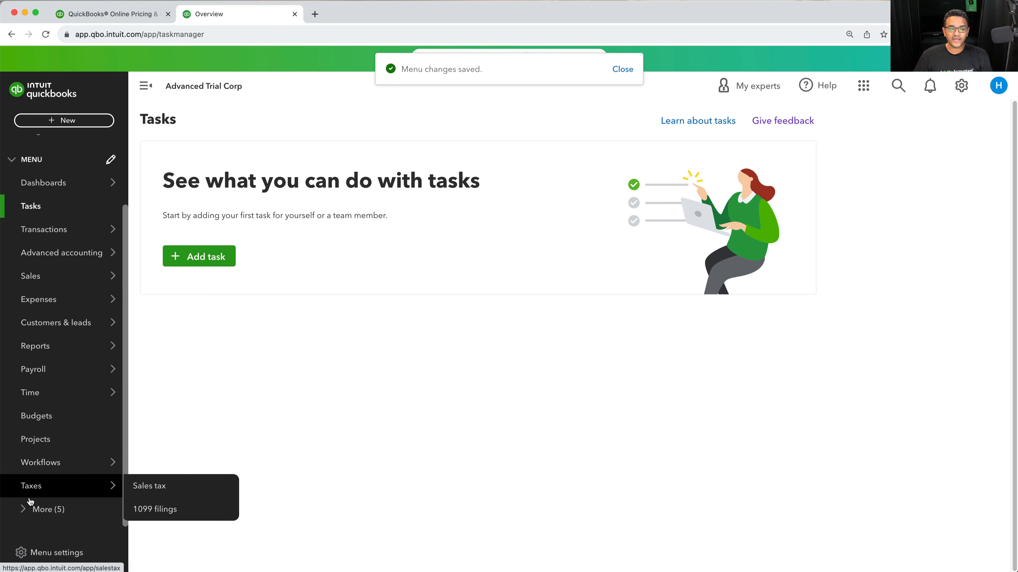
click(28, 509)
mouse_move(89, 517)
scroll(89, 517, down, 2)
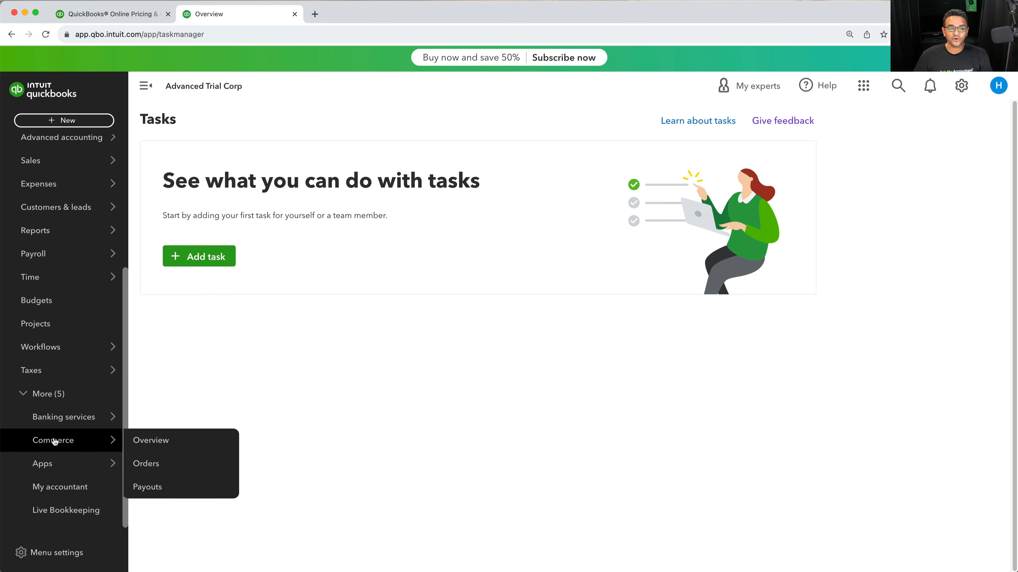
click(61, 394)
mouse_move(41, 402)
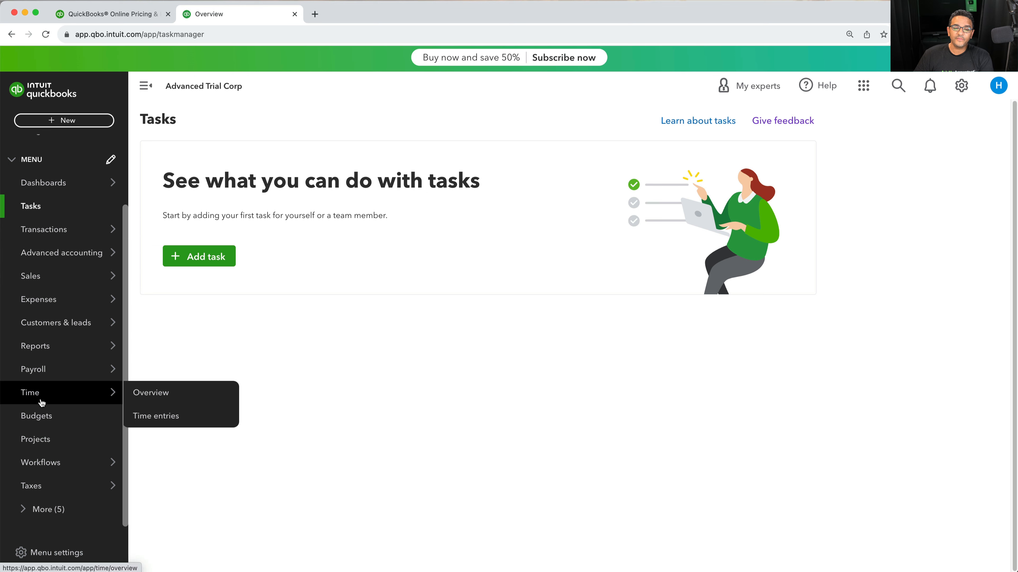
mouse_move(83, 257)
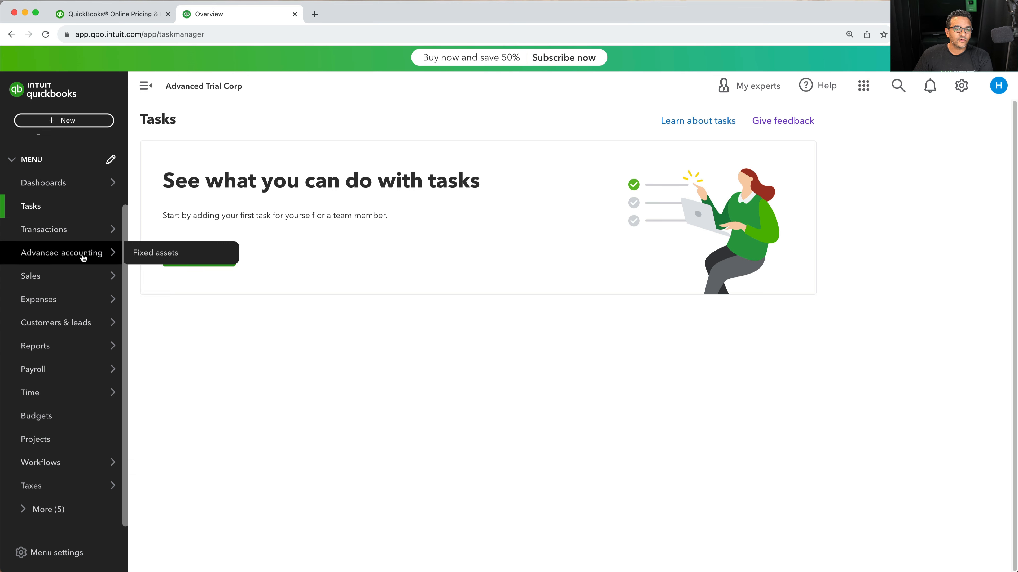
Reorder the menu so Transactions, Reports and Sales come first, and save the changes
scroll(64, 208, up, 1)
click(115, 184)
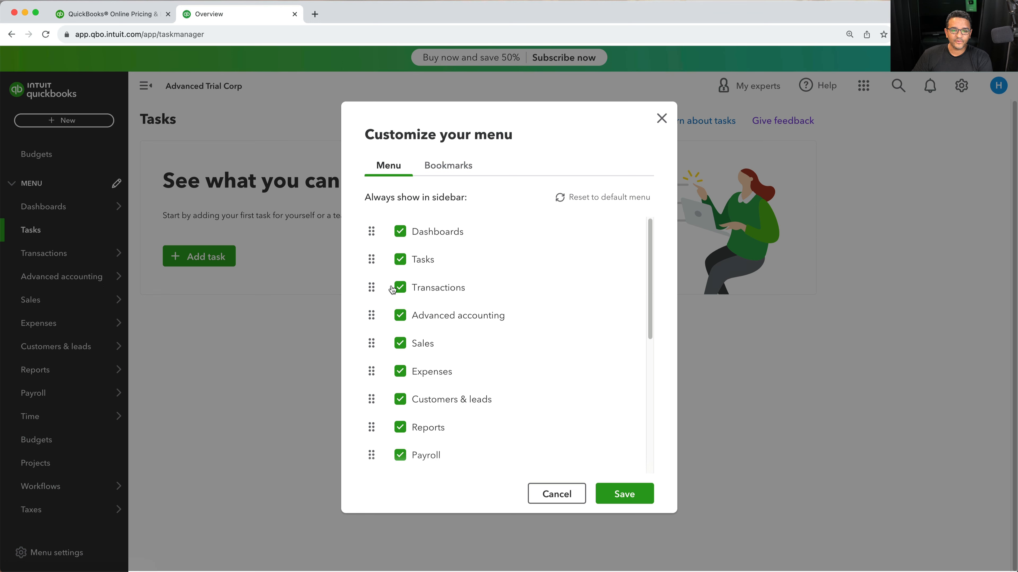
drag(370, 288, 377, 233)
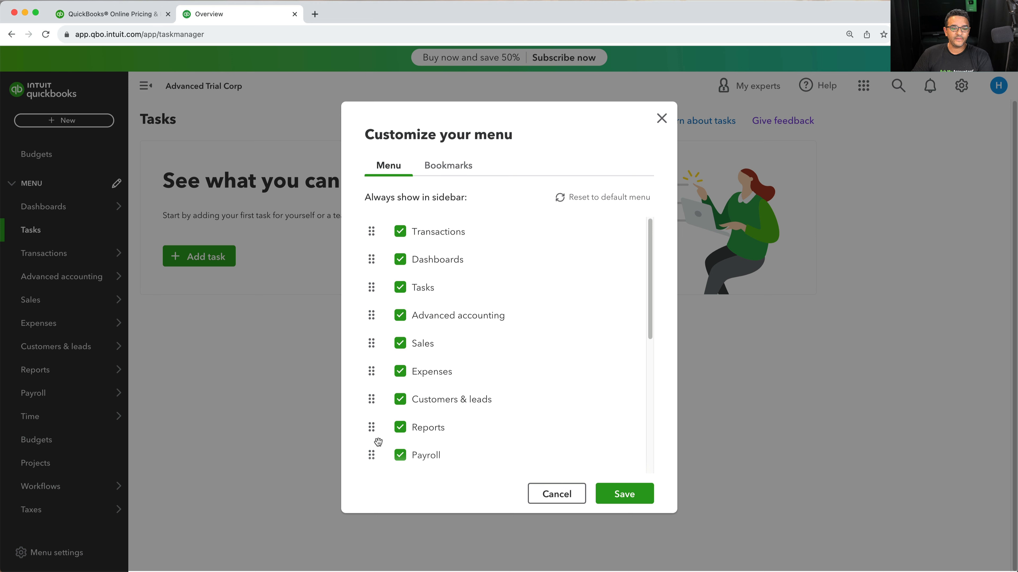
drag(371, 433, 363, 262)
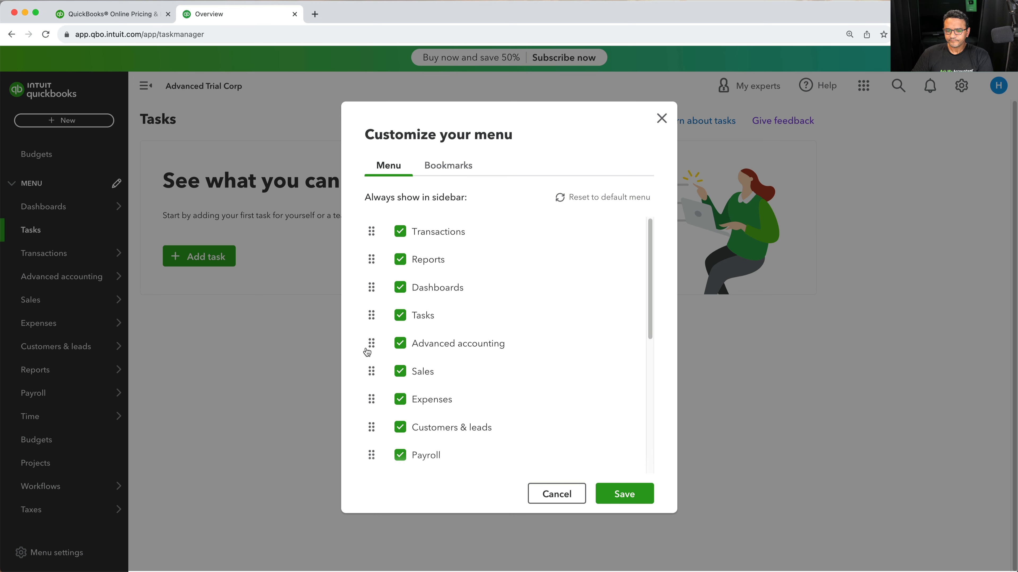
drag(373, 373, 372, 287)
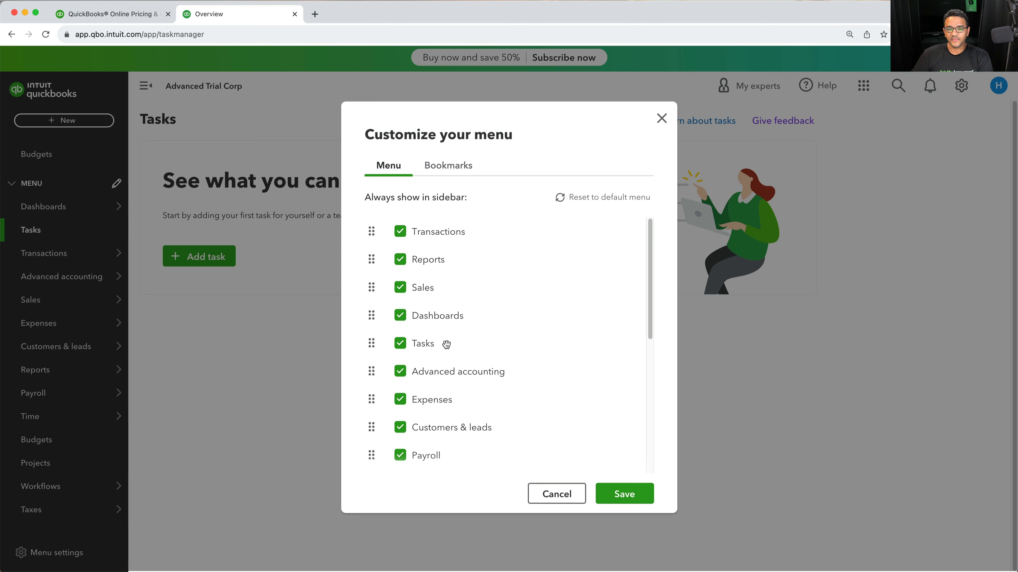
click(624, 494)
Reset the menu to its default order in the customize dialog, then close the dialog without saving
mouse_move(58, 219)
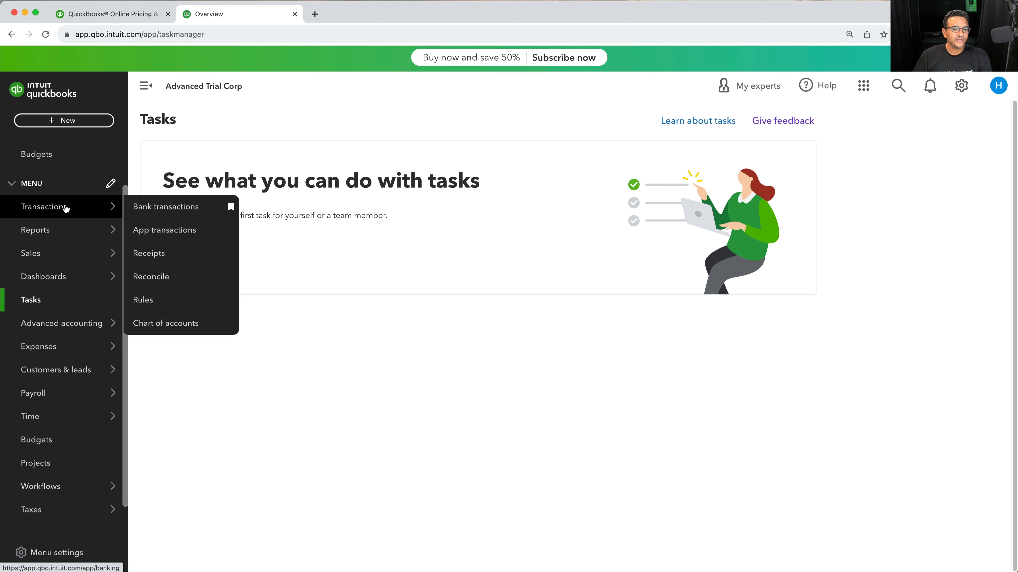
click(111, 183)
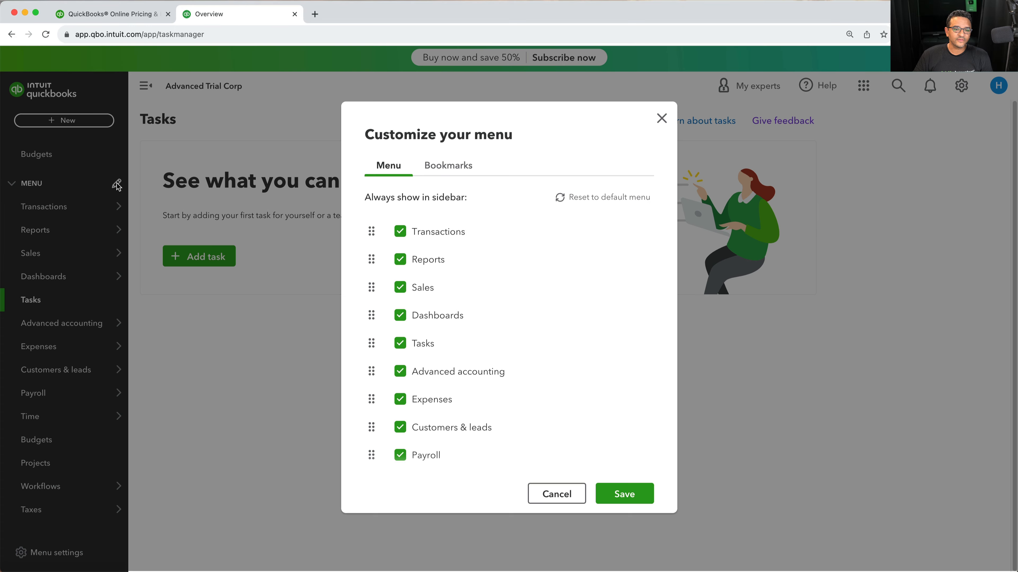
click(618, 204)
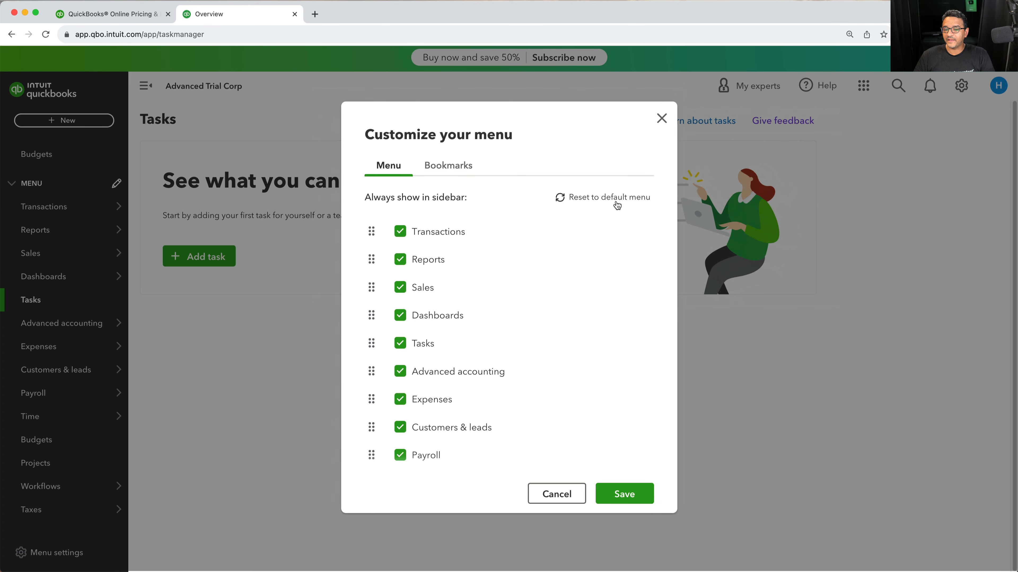
click(615, 201)
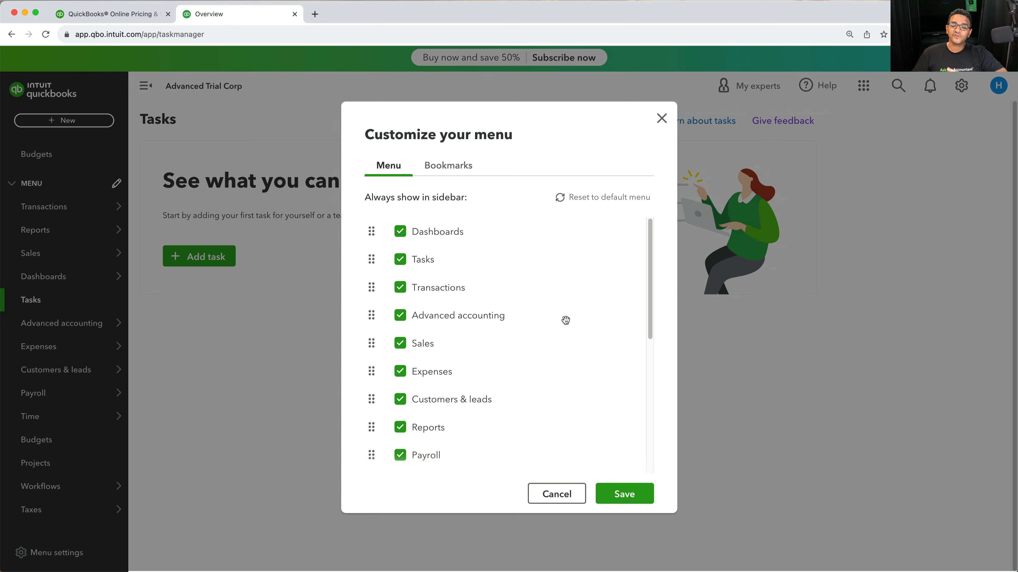
click(662, 118)
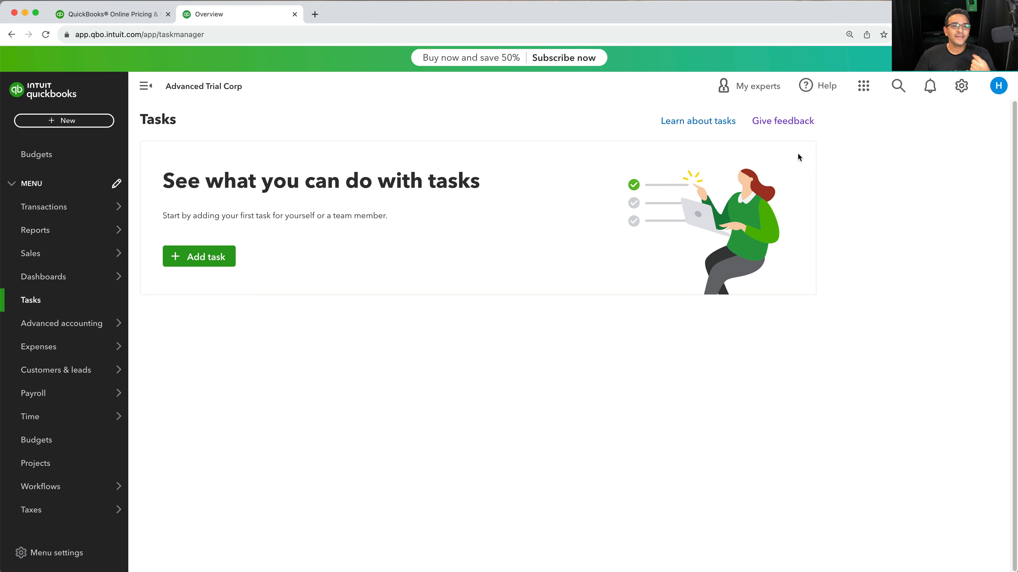
Browse Account and settings, then open the Subscriptions and billing page
click(961, 86)
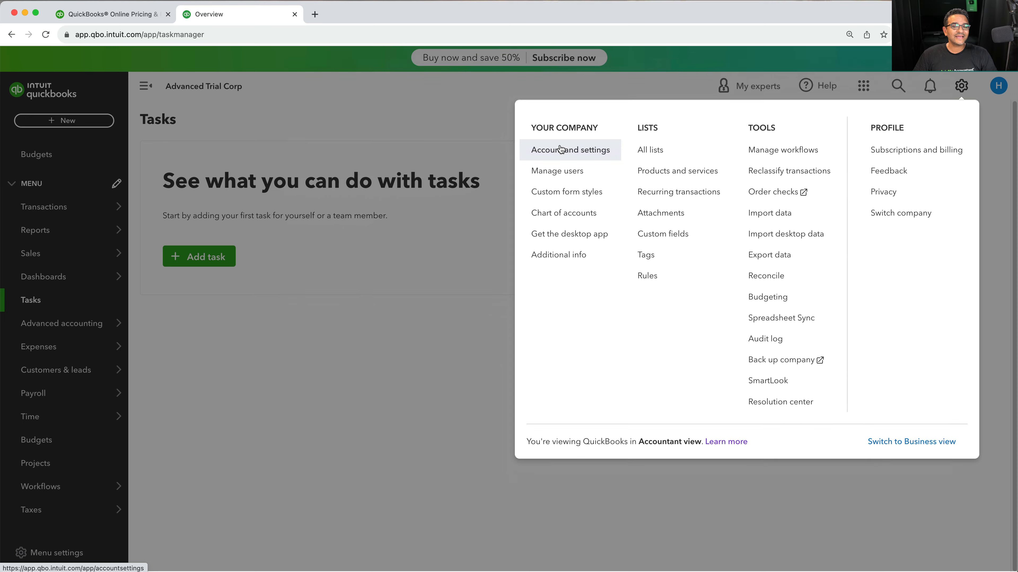
click(560, 149)
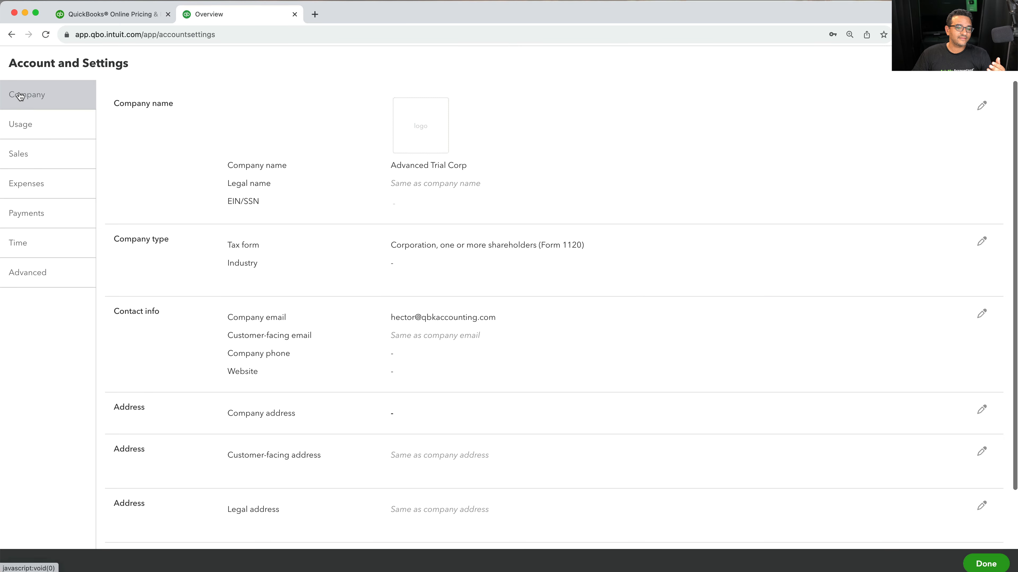
click(35, 131)
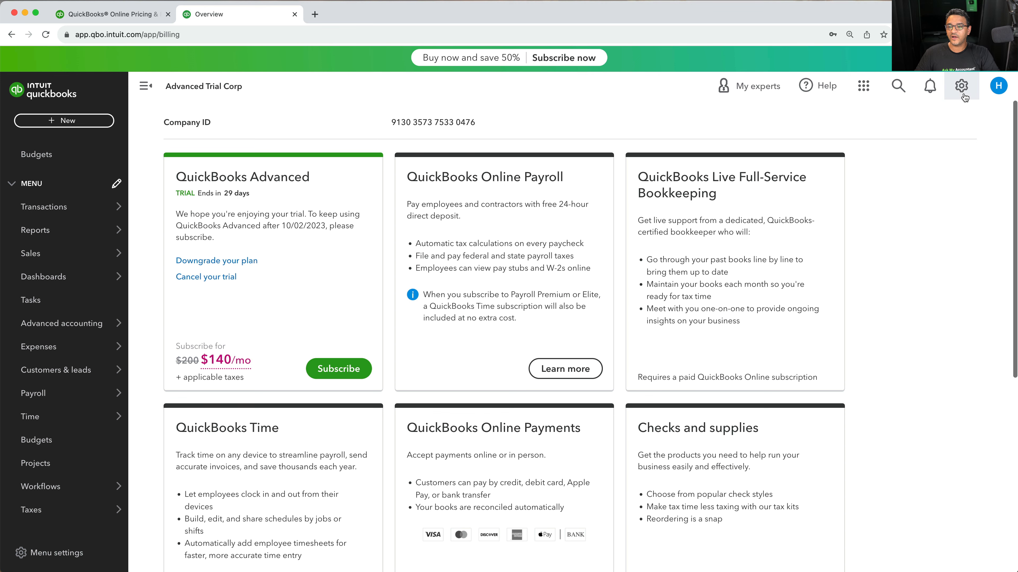
click(961, 86)
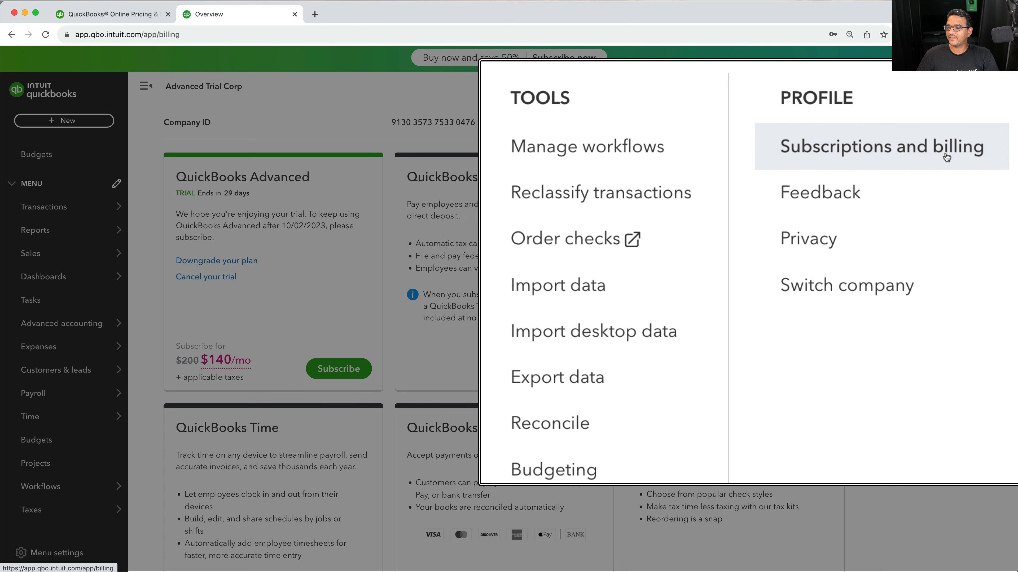
click(930, 152)
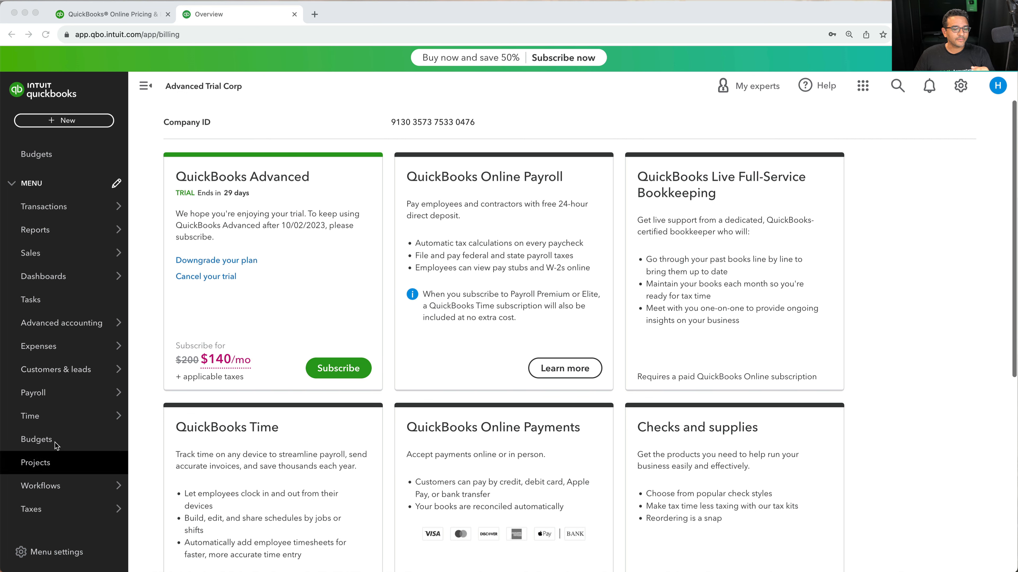
Start importing a budget from Budgets and select the FY 2024 (Jan 2024 - Dec 2024) time period
click(38, 439)
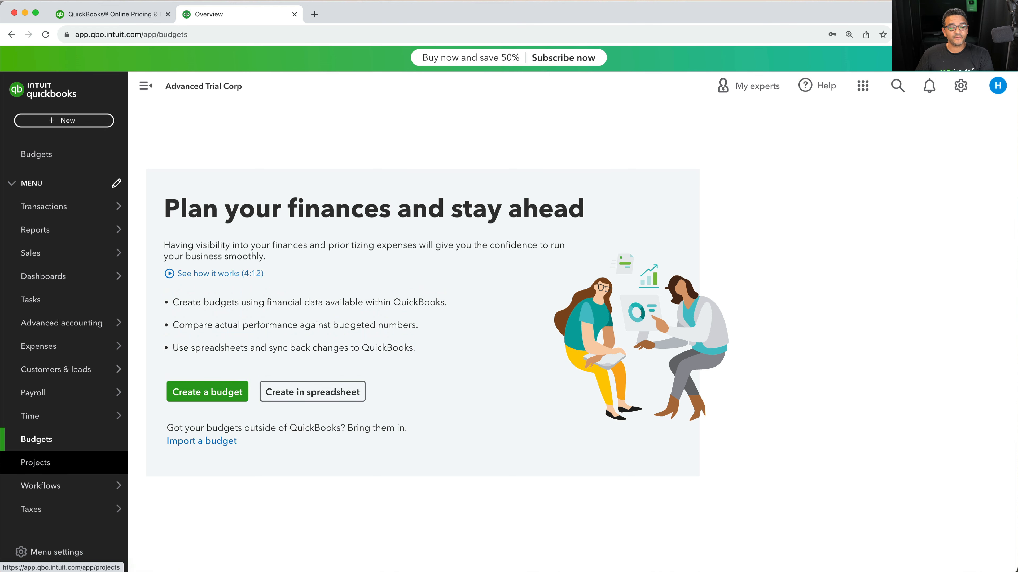
click(196, 441)
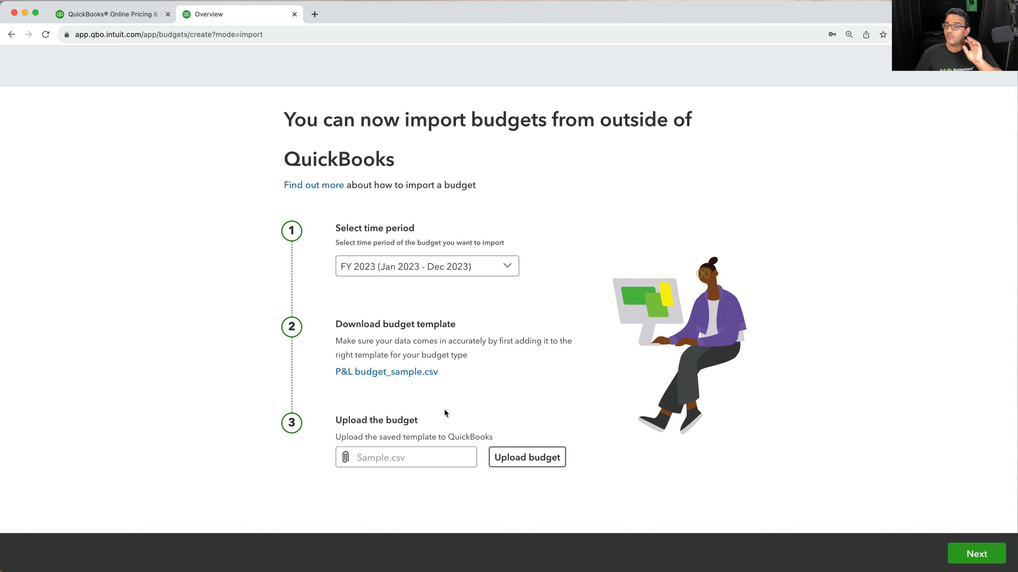
click(513, 272)
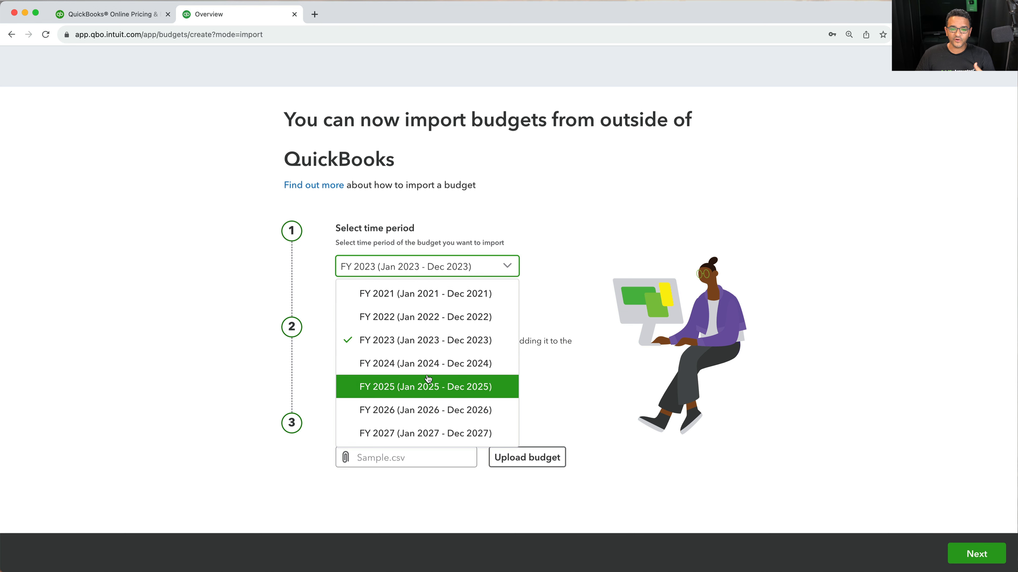
click(420, 363)
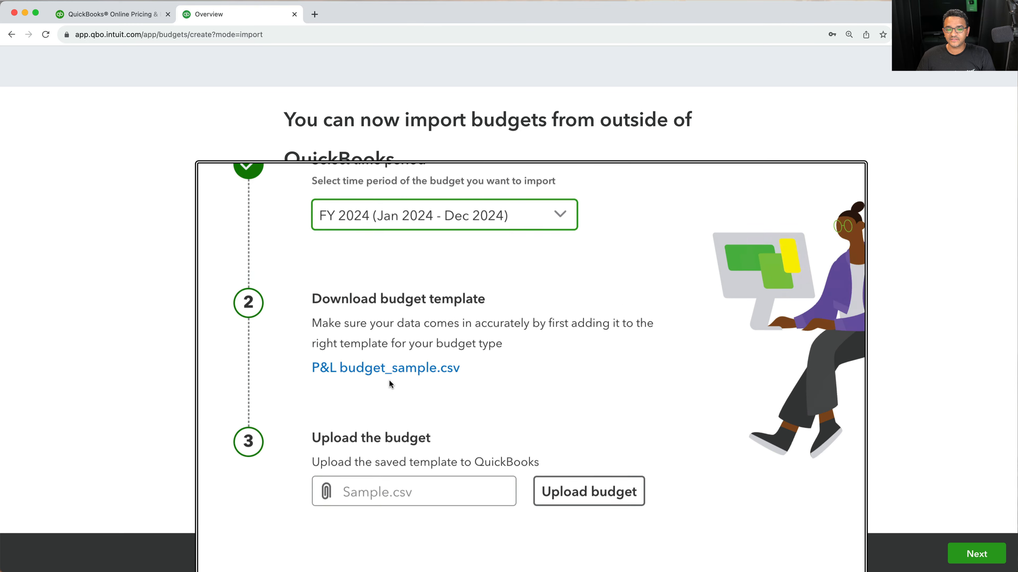
Download the P&L budget_sample.csv template and open it in Excel
click(392, 374)
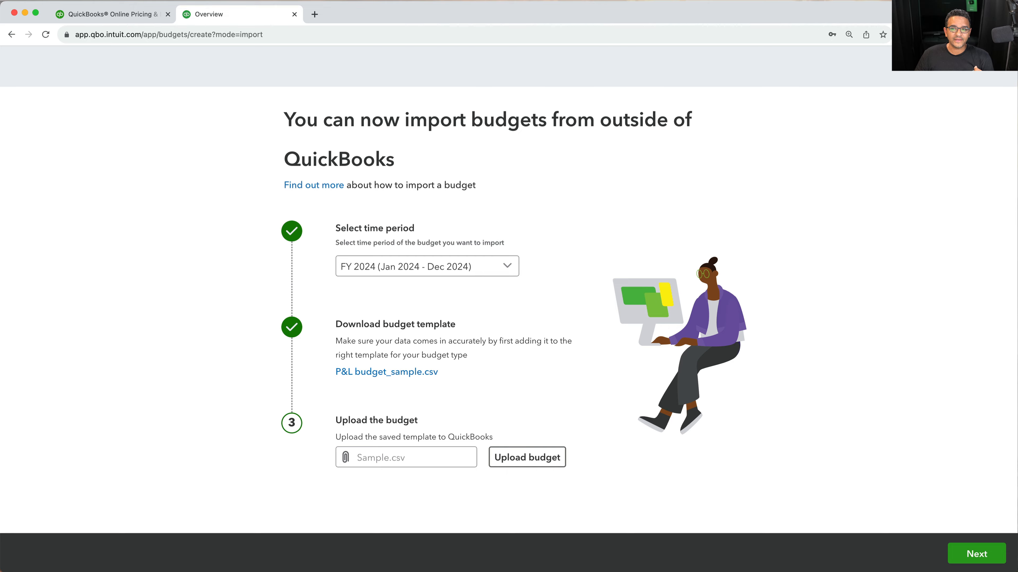
click(955, 34)
click(869, 79)
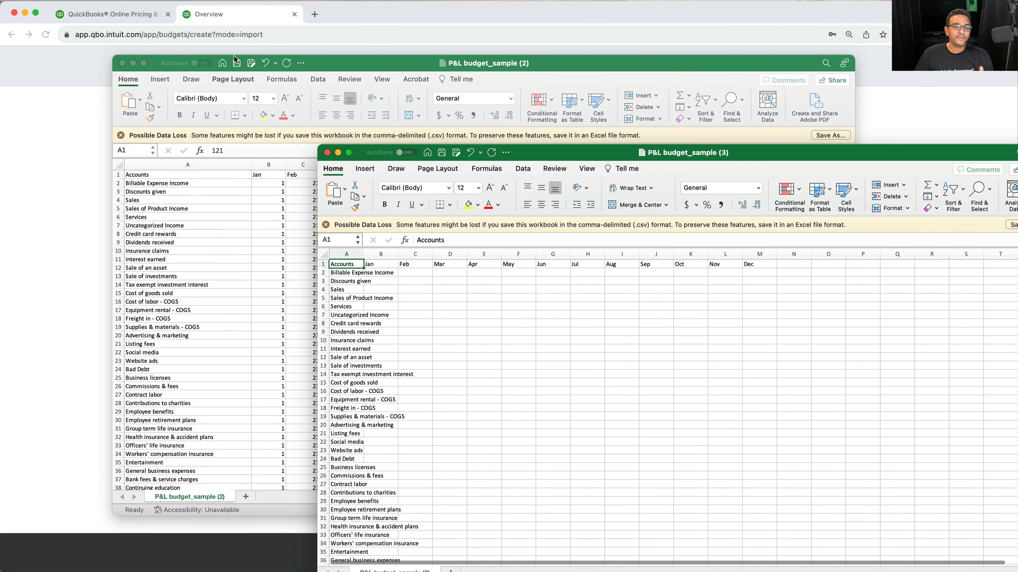
Close the duplicate workbook and widen the Accounts column and the Jan to Dec columns
click(122, 63)
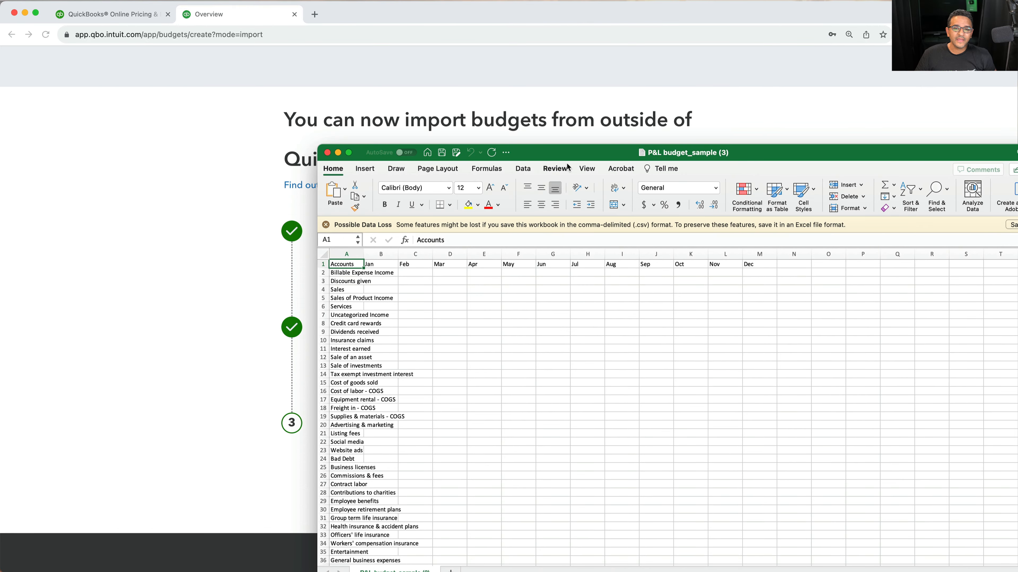
drag(556, 153, 327, 52)
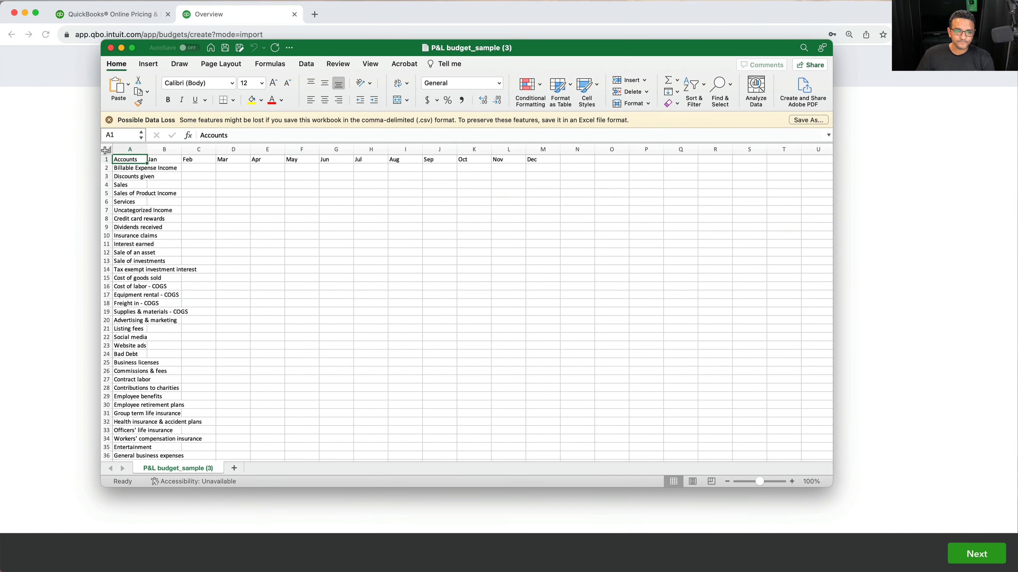
click(106, 149)
double_click(146, 150)
click(250, 250)
drag(161, 168, 357, 149)
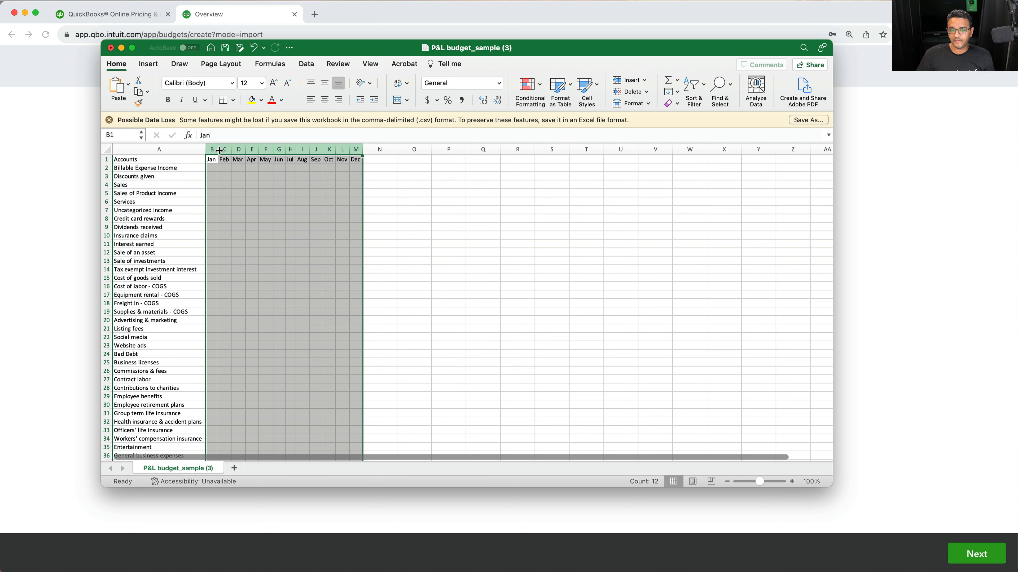
drag(220, 151, 249, 150)
click(390, 260)
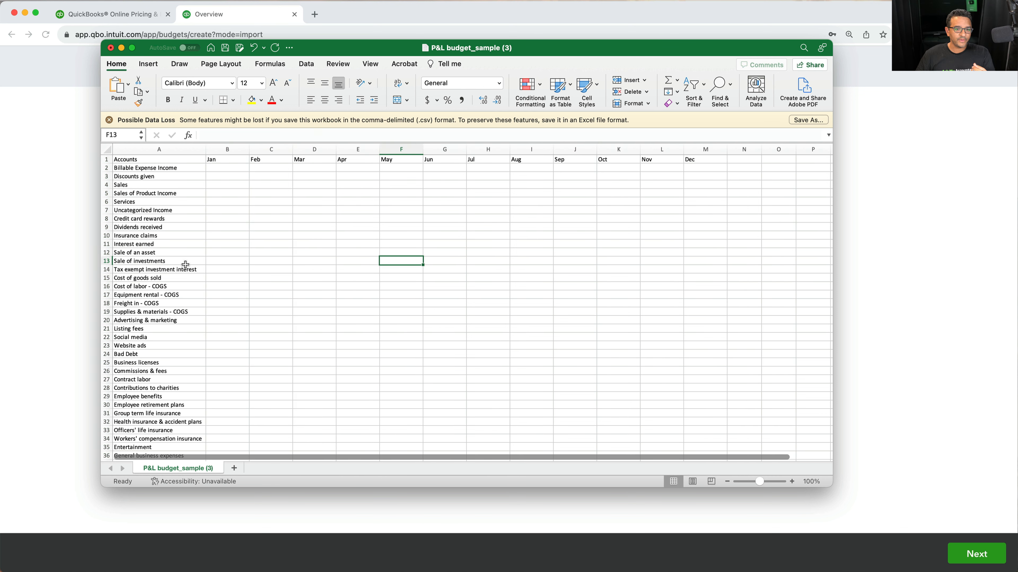
Enter 1 for January and 2 for February on the Billable Expense Income row
click(231, 167)
text(1)
click(259, 170)
text(2)
Fill the monthly values through 12 for December across all account rows and save the CSV workbook
click(253, 208)
drag(242, 169, 712, 419)
click(537, 286)
scroll(567, 276, up, 20)
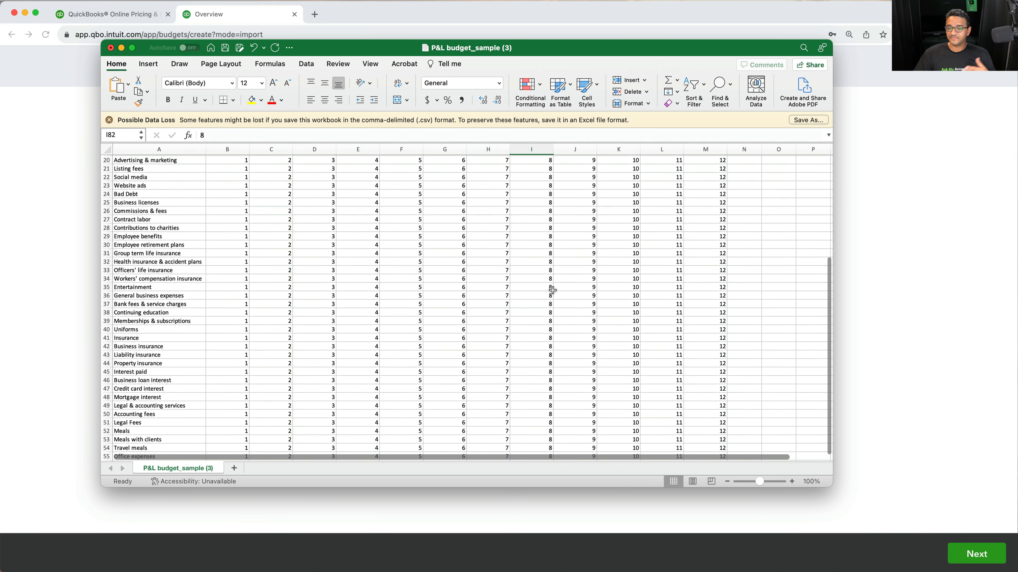
click(227, 49)
click(63, 148)
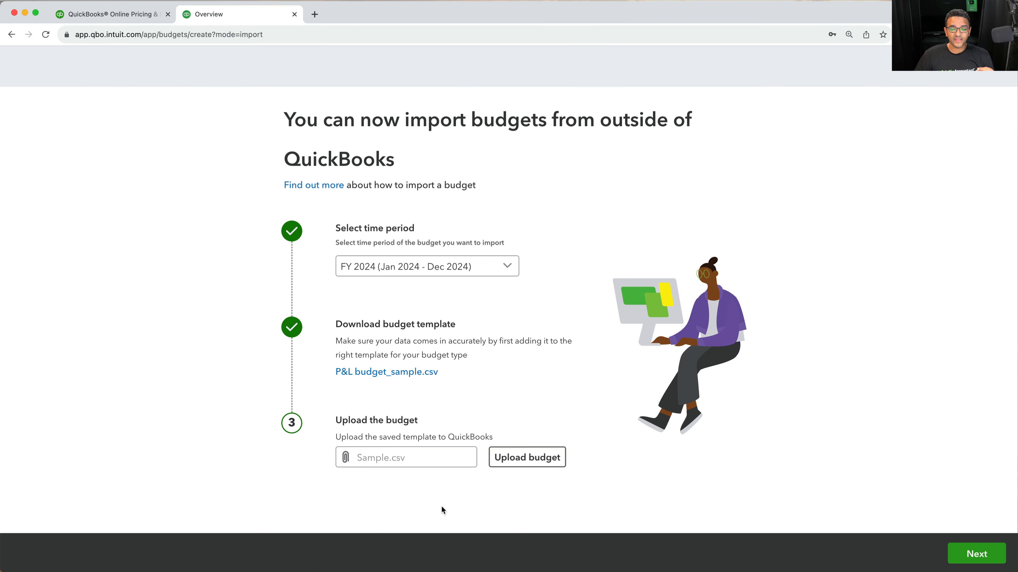
Upload P&L budget_sample (3).csv as the budget file and continue to the imported budget
click(543, 456)
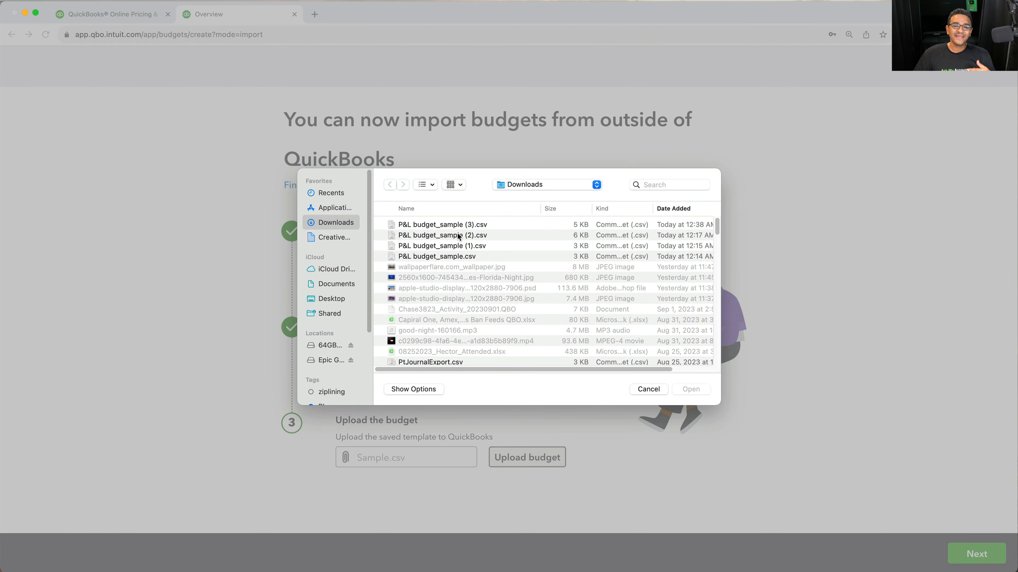
click(468, 226)
double_click(468, 225)
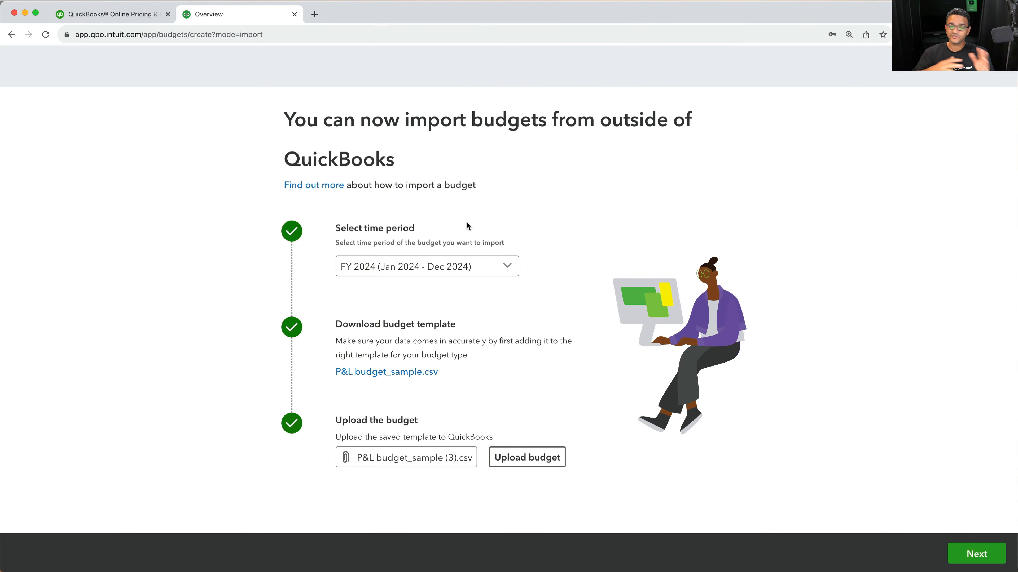
click(975, 556)
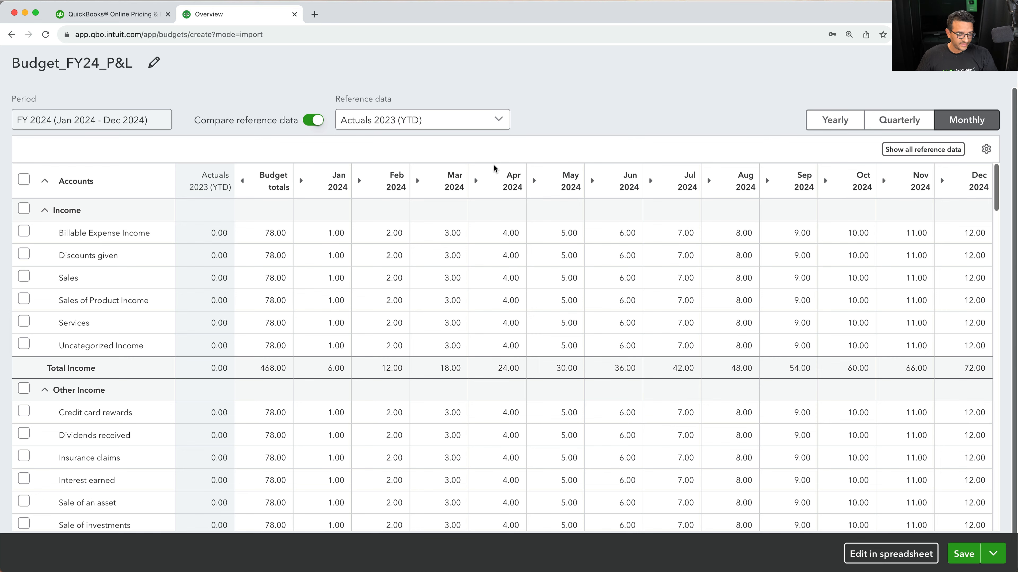
Collapse and expand the Income and Other Income account groups in the budget table
click(44, 210)
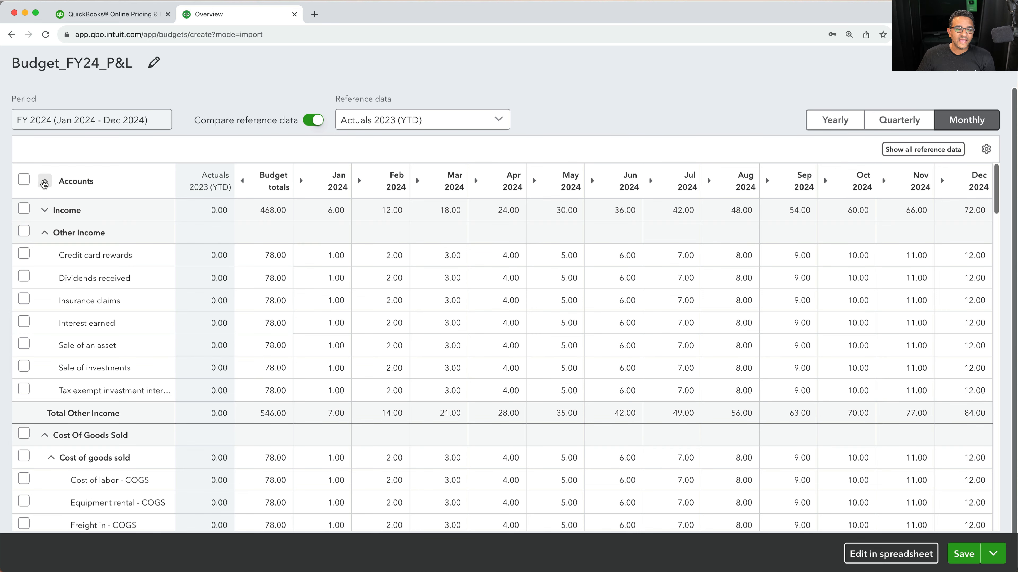
click(44, 181)
click(45, 182)
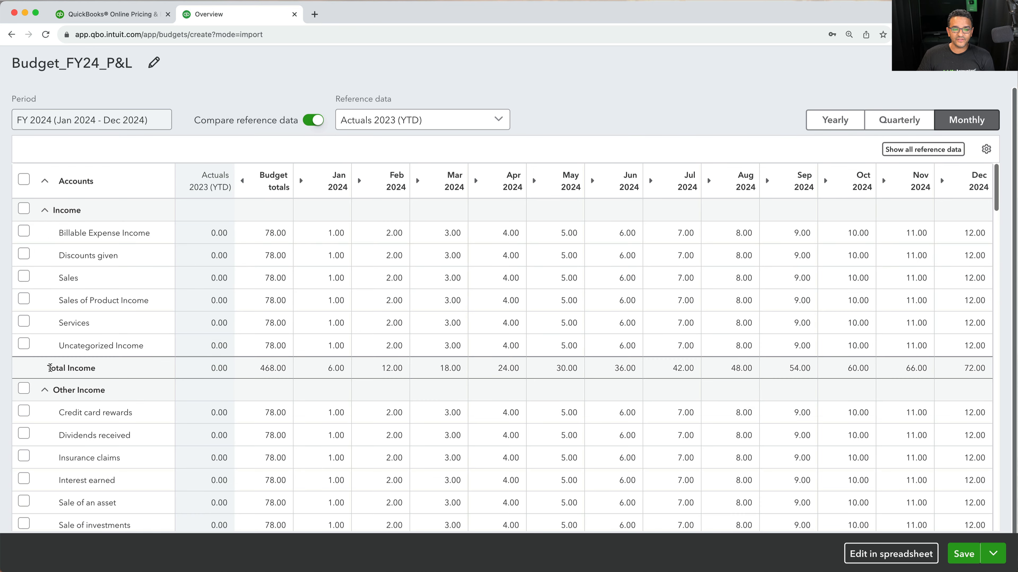
click(44, 390)
click(44, 390)
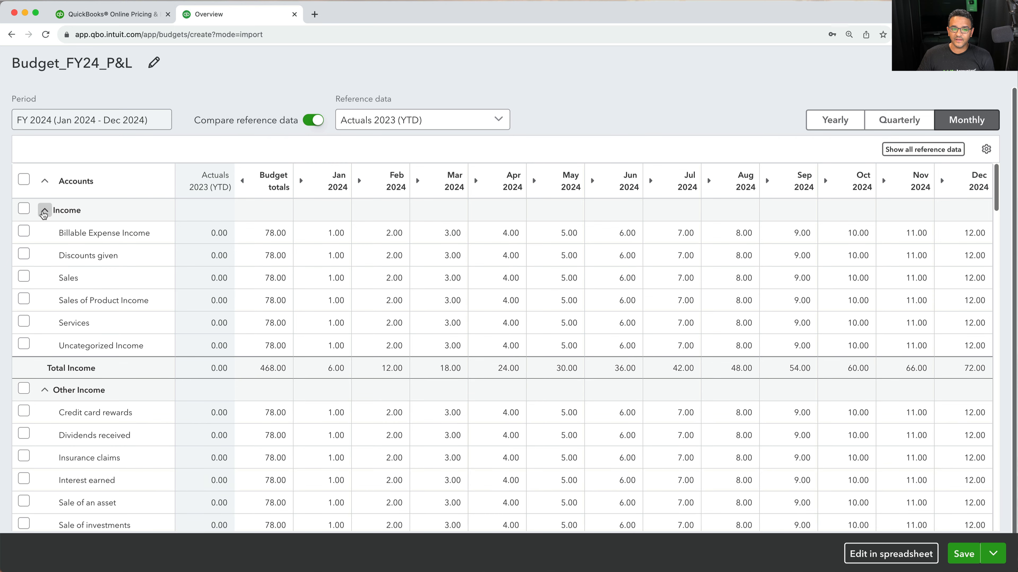
click(45, 210)
click(45, 210)
Select Discounts given, Sales, Sales of Product Income and Services and view the Batch actions options
click(24, 255)
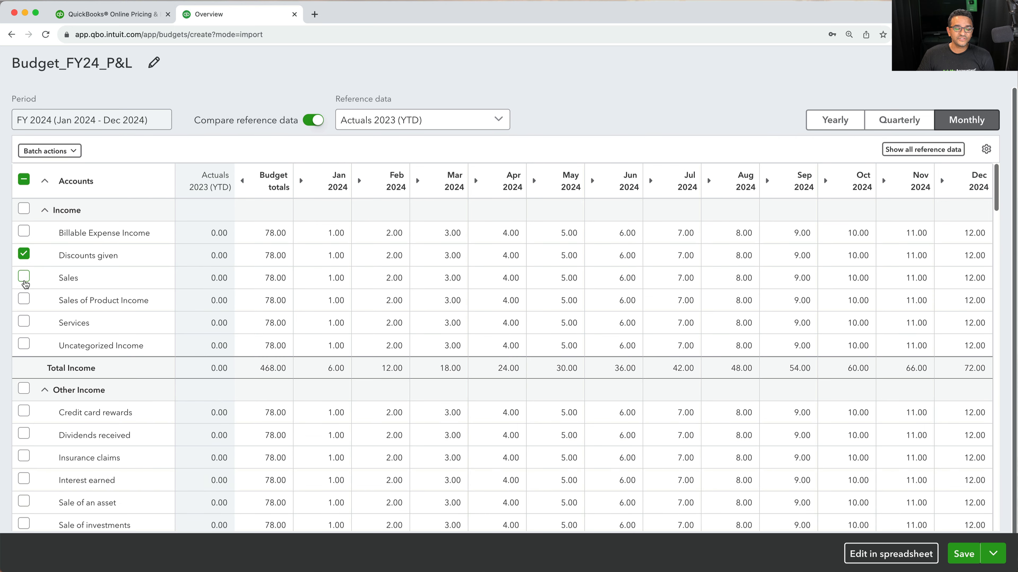
click(24, 277)
click(25, 299)
click(24, 321)
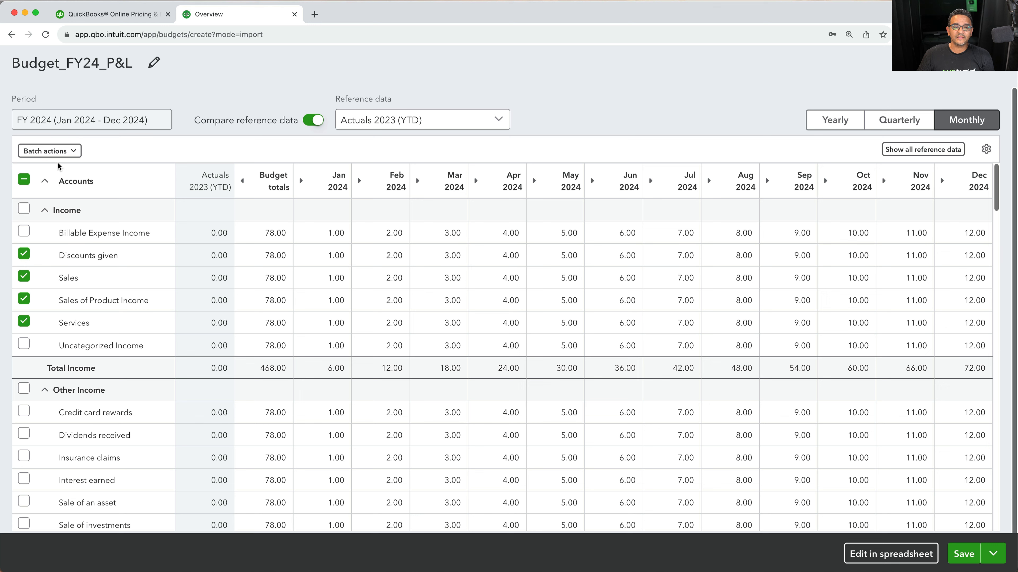
click(60, 152)
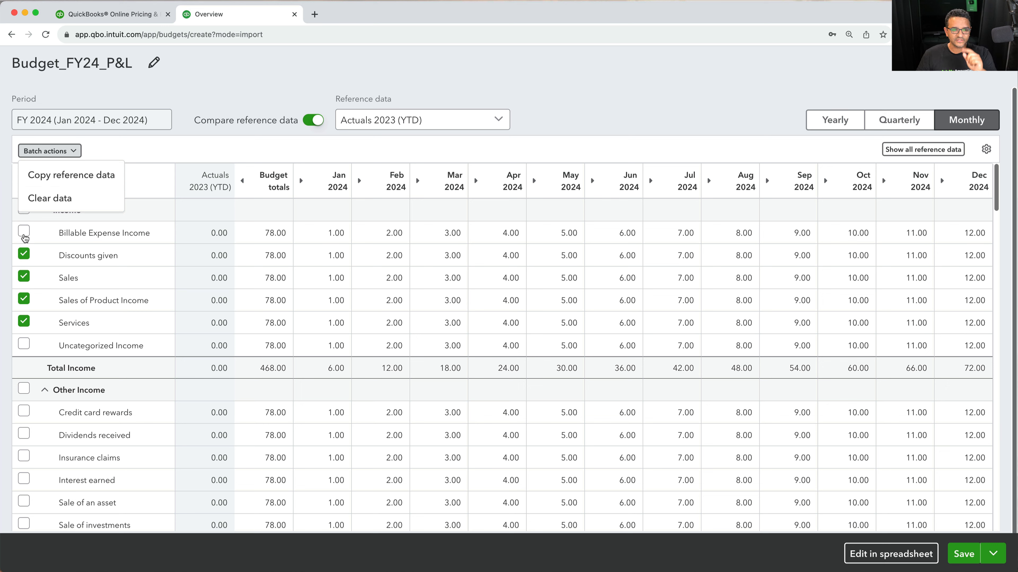
click(164, 143)
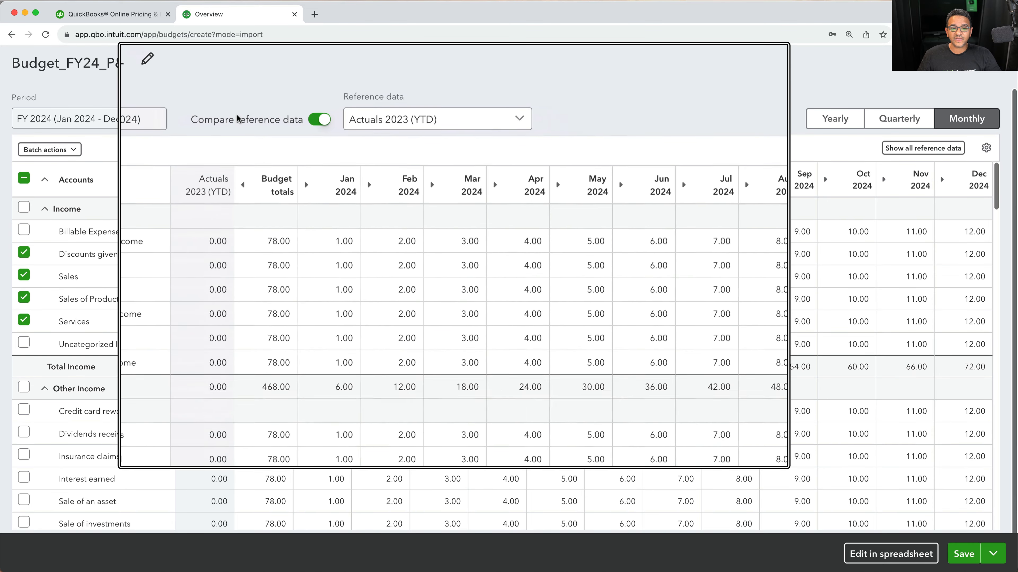
Toggle the reference data comparison off and back on, keeping Actuals 2023 (YTD) as the reference data
click(318, 120)
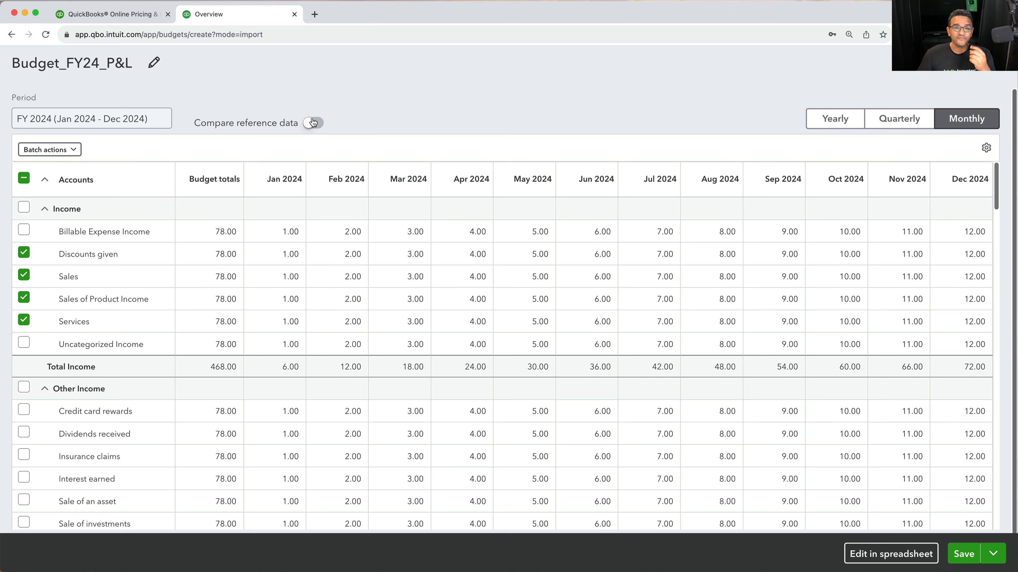
click(313, 122)
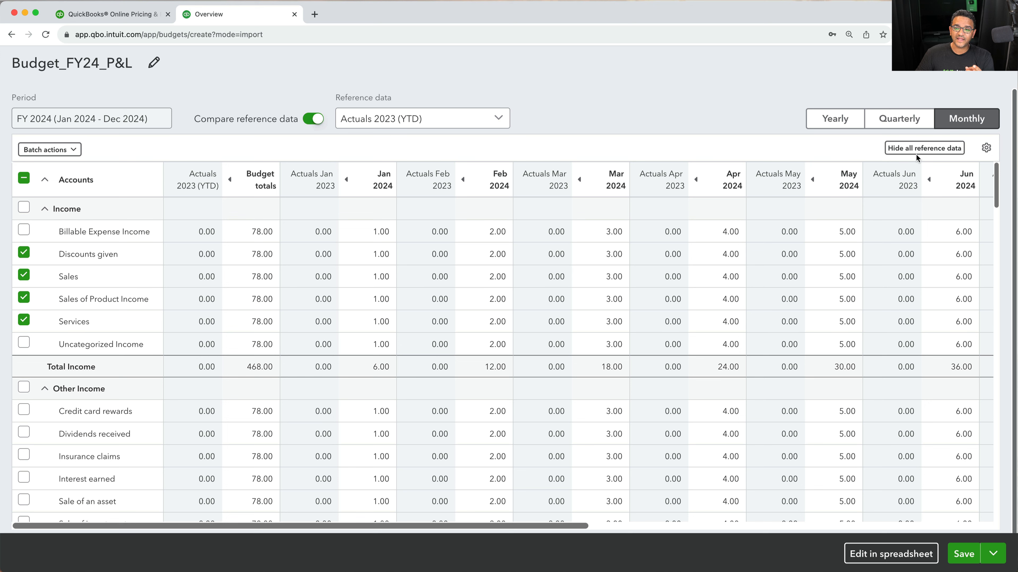
click(482, 118)
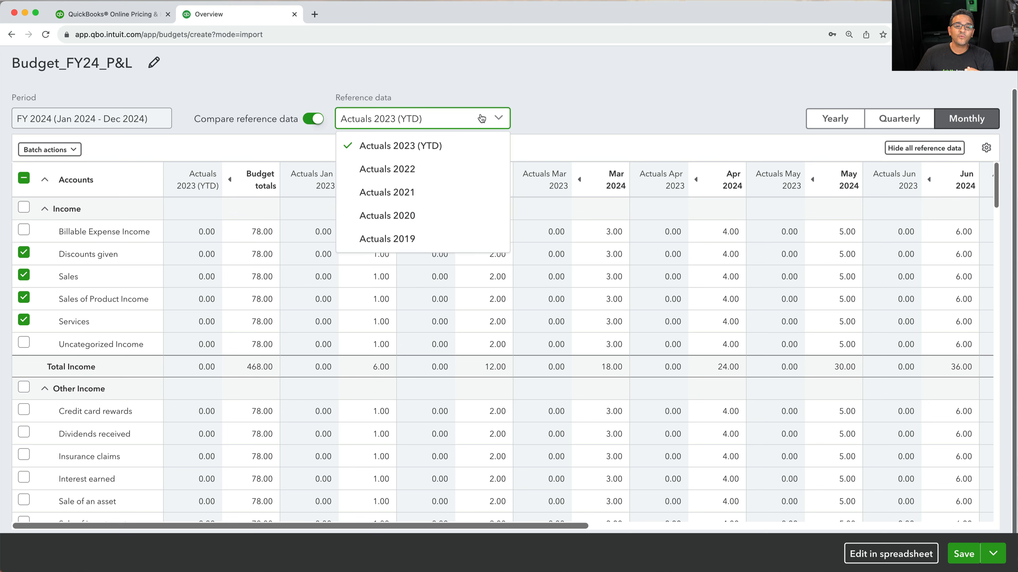
click(405, 118)
click(399, 146)
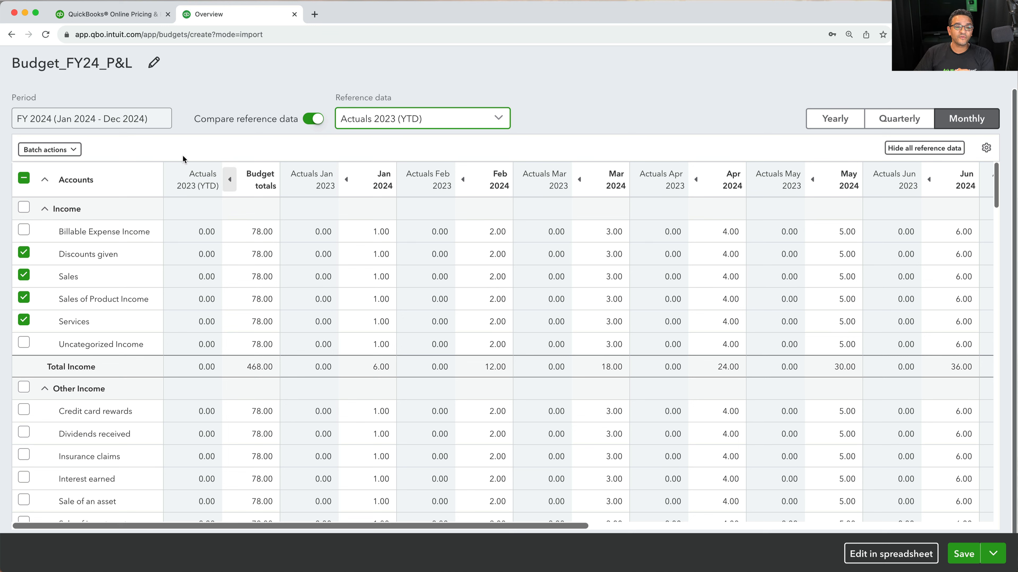
Clear the budget amounts of the four selected income accounts with a batch action
click(44, 149)
click(64, 175)
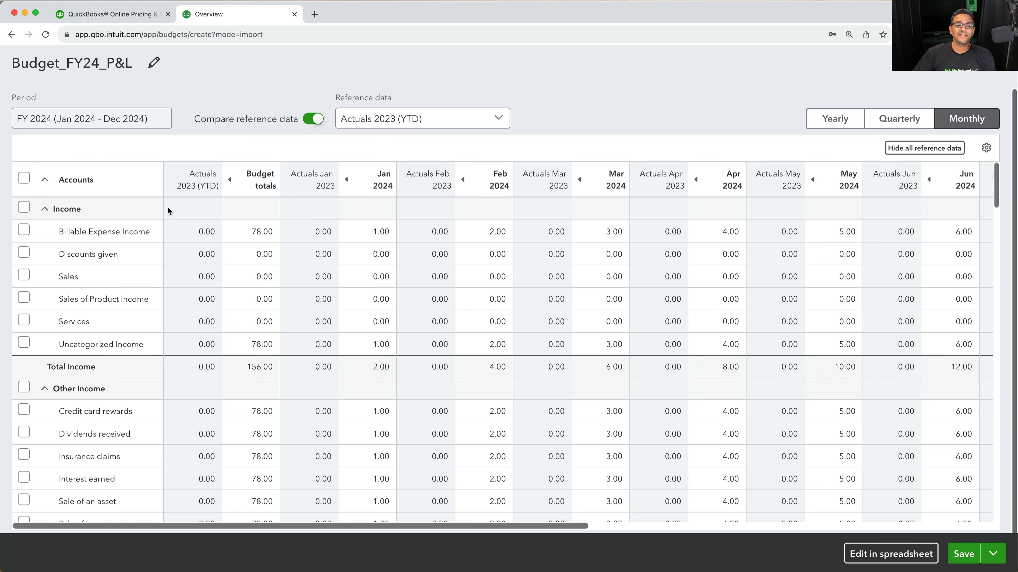
Open the Discounts given budget total for editing, then leave the budget without saving
click(265, 259)
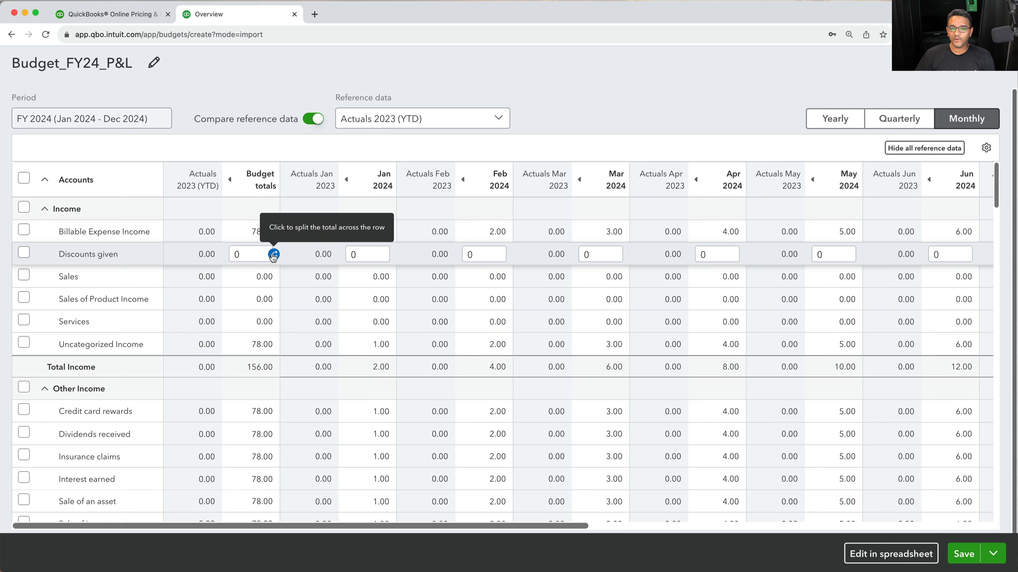
click(247, 258)
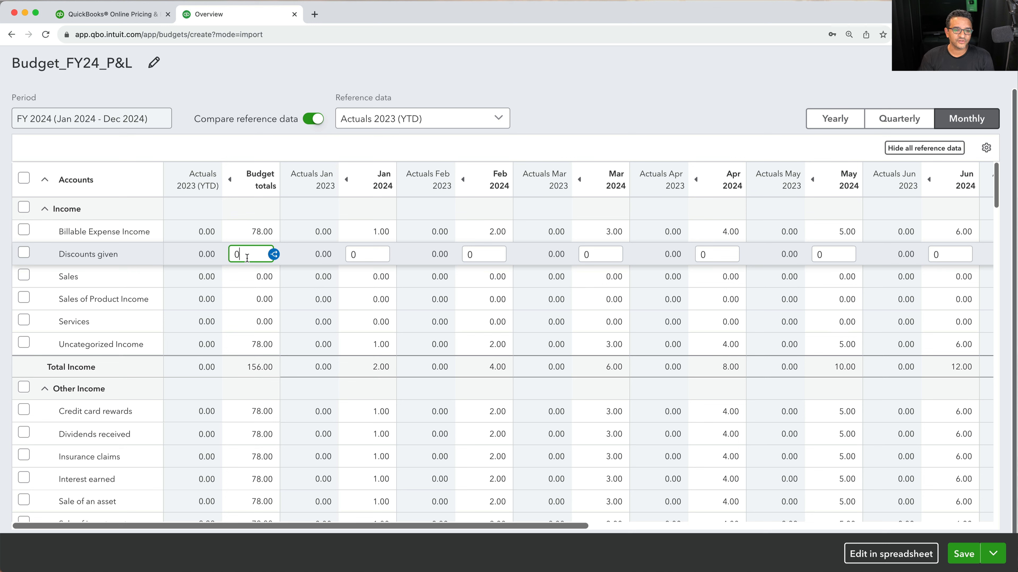
click(998, 74)
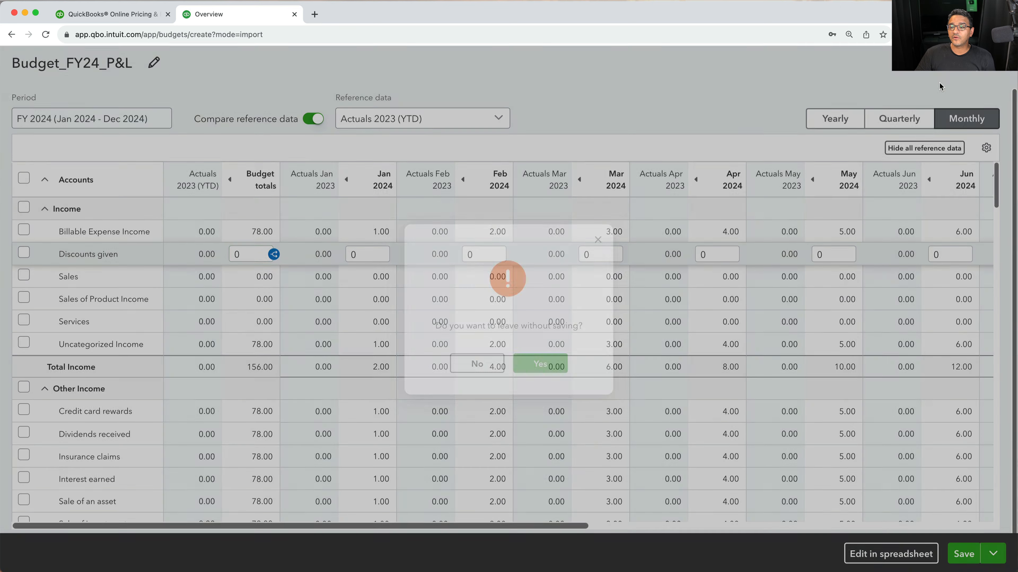
click(535, 370)
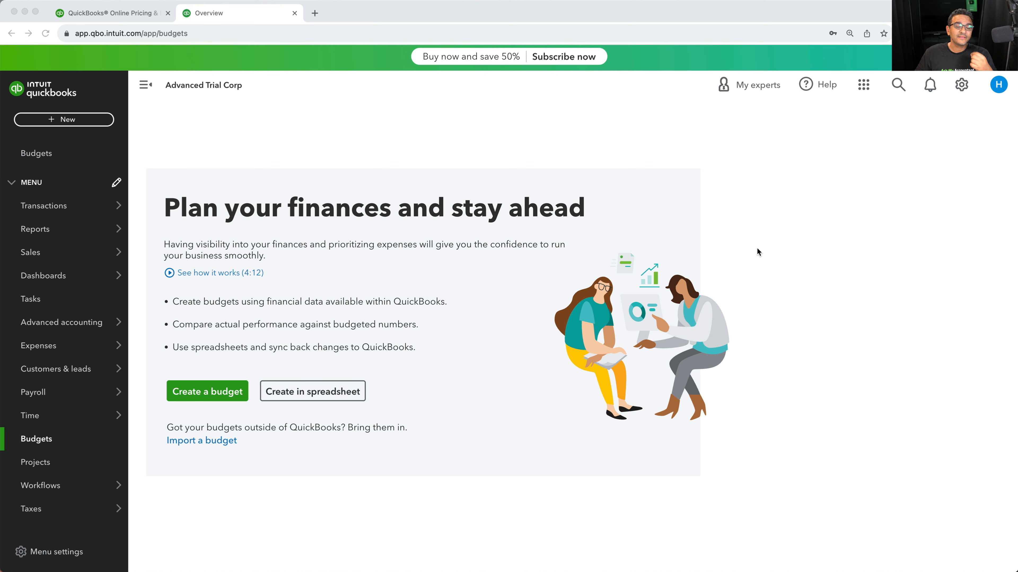
Open Fixed assets under Advanced accounting
mouse_move(54, 325)
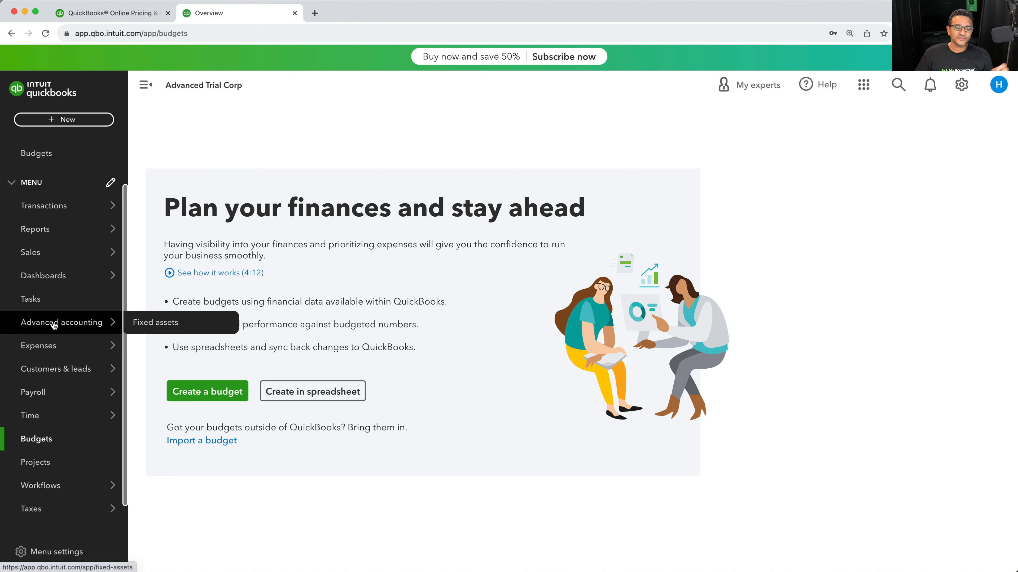
scroll(54, 325, down, 1)
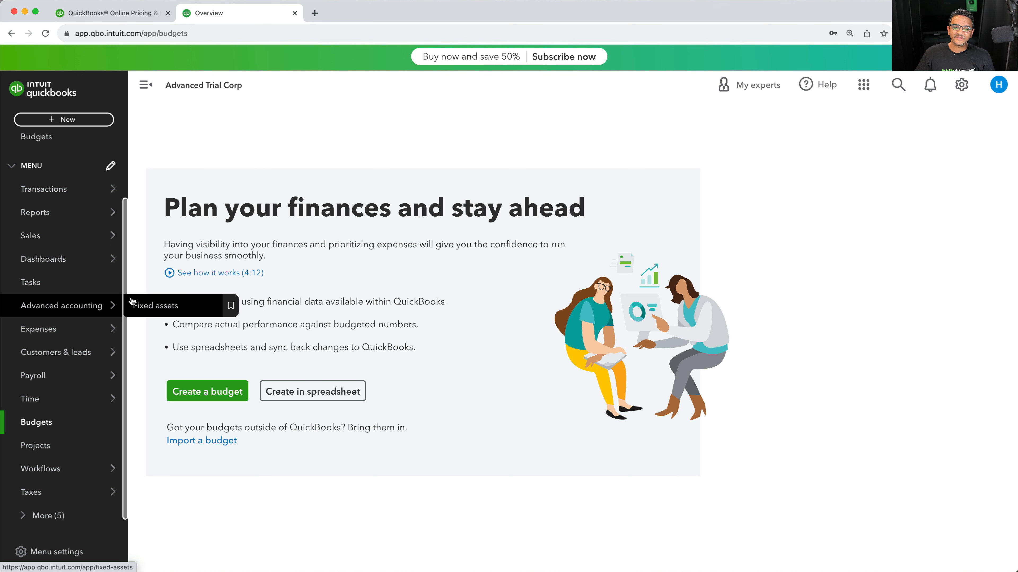
click(165, 305)
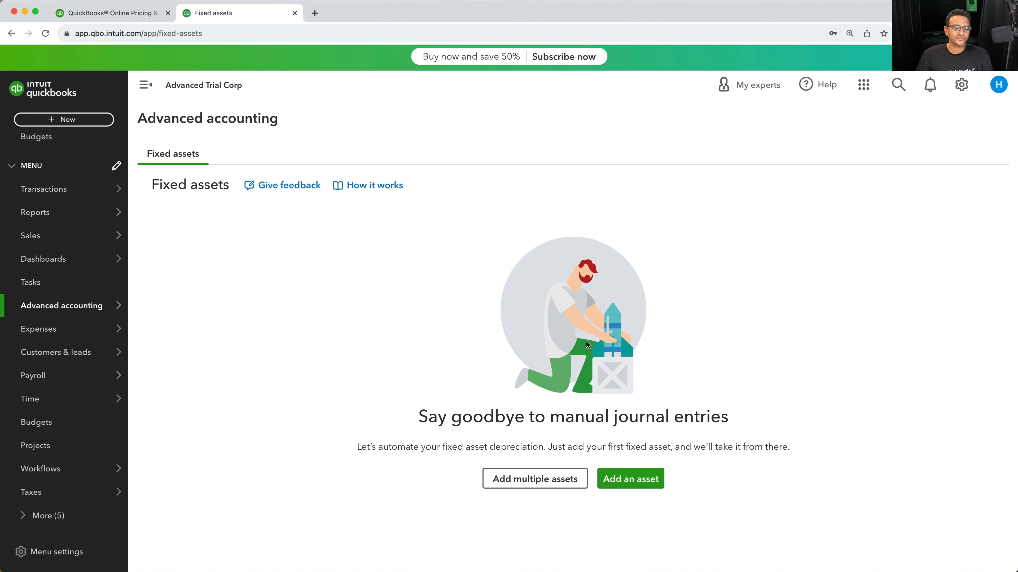
Start adding a fixed asset and name it Ford Truck 2023
click(640, 484)
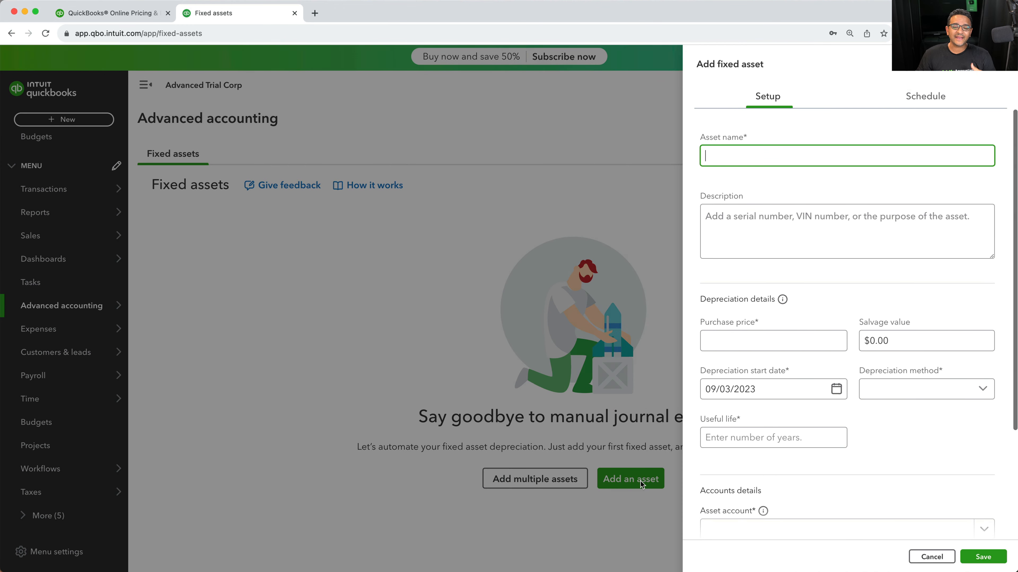
text(Ford)
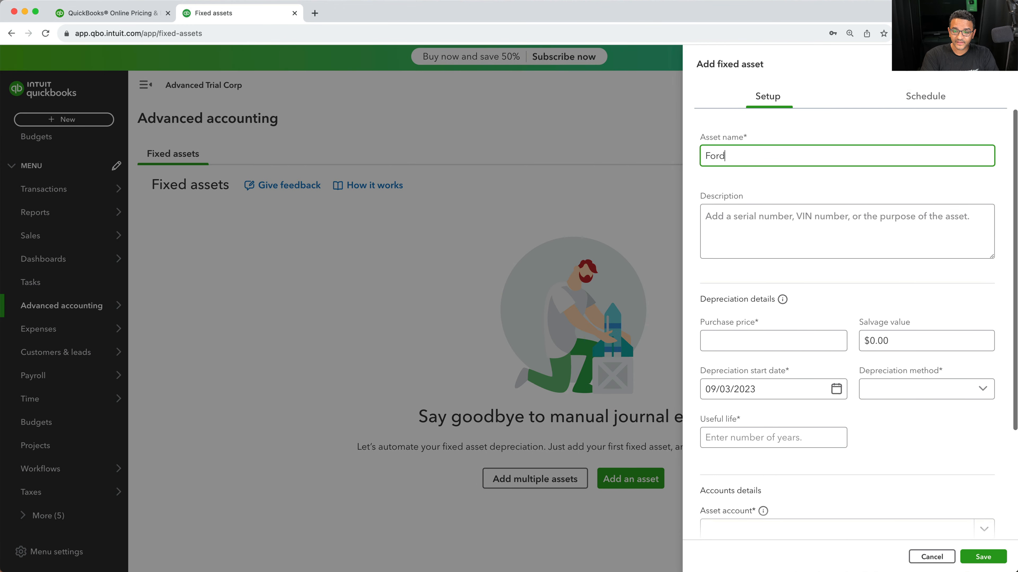
text( Truck 0)
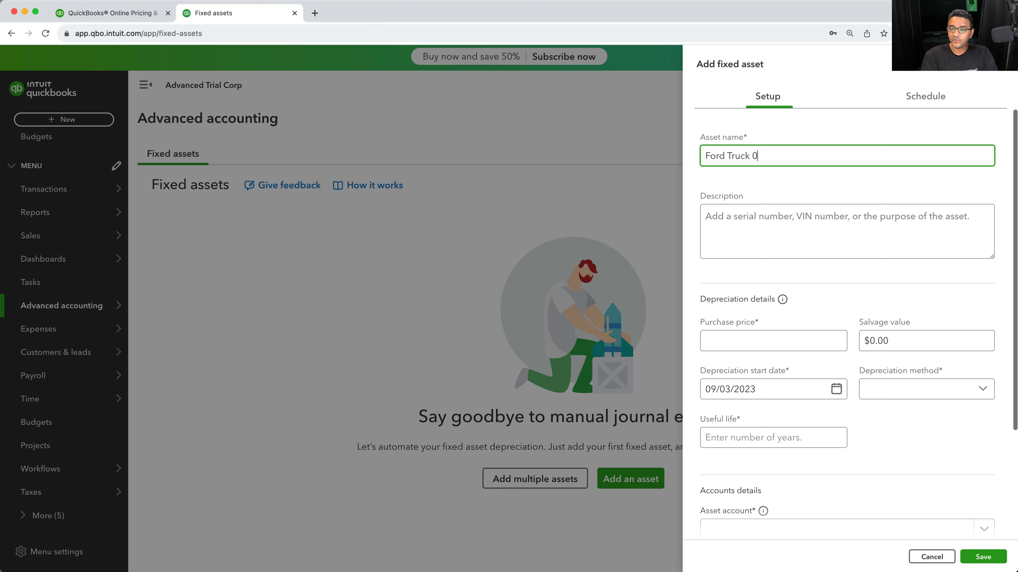
key(BackSpace)
text(2023)
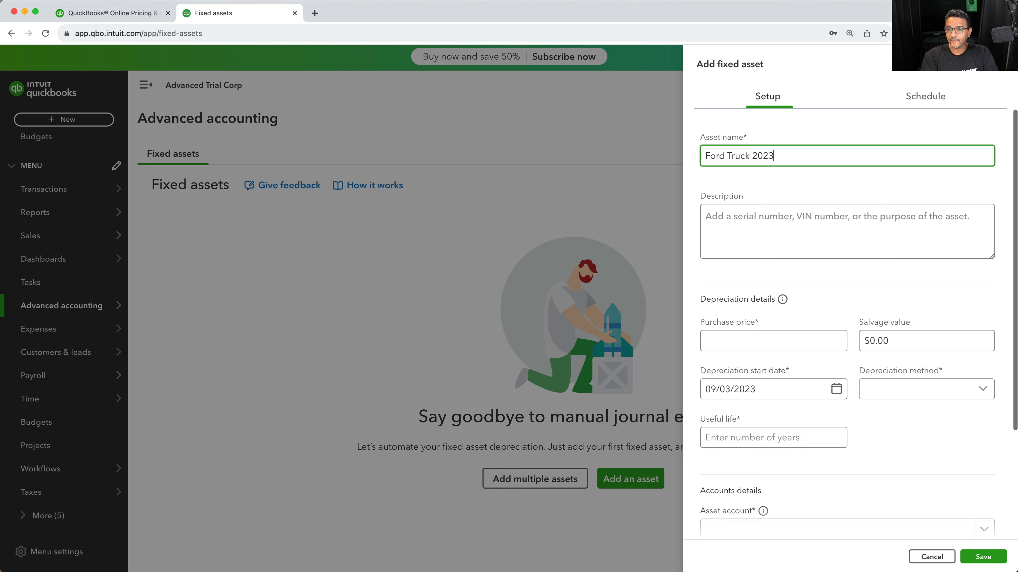
click(788, 247)
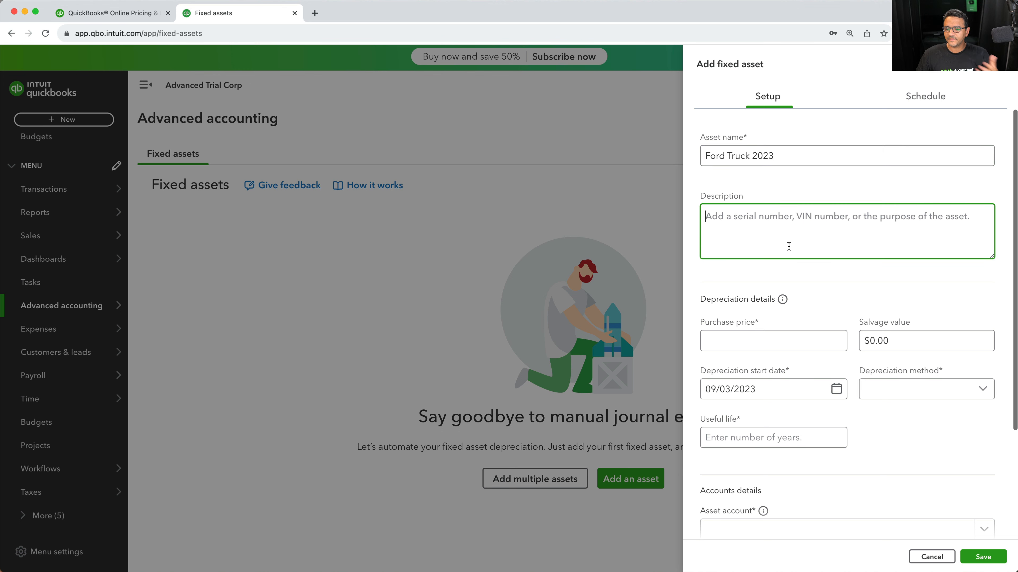
Set the asset's purchase price to 65000 and salvage value to 20000
click(743, 347)
text(65000)
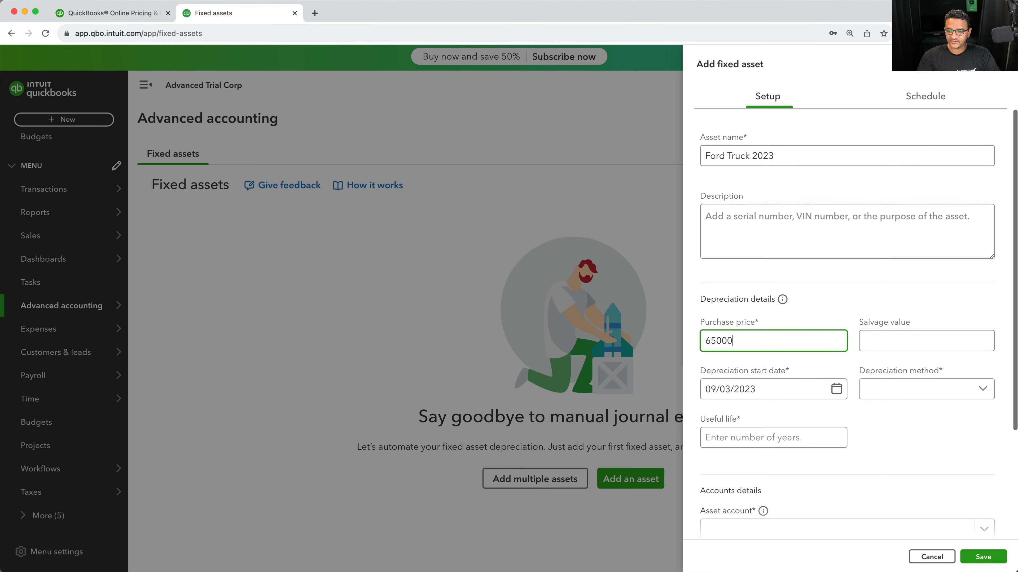
click(922, 347)
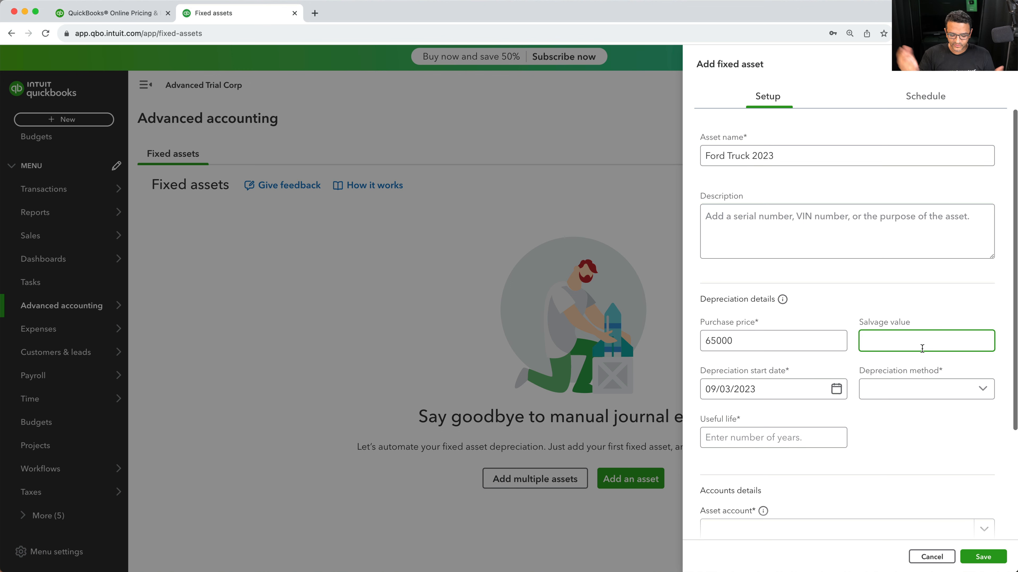
text(20000)
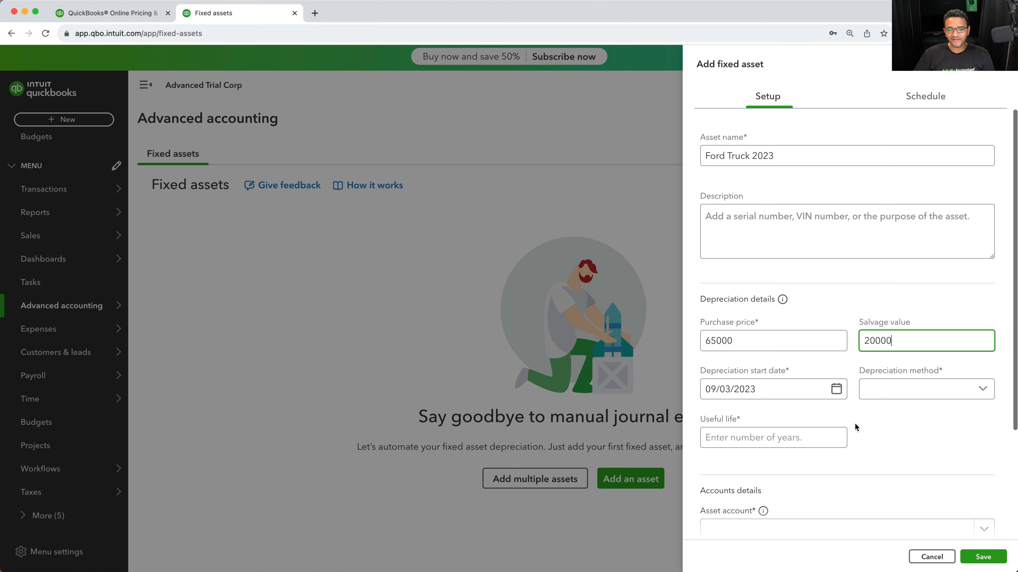
Set the depreciation start date to 07/01/2023 using the calendar
click(838, 392)
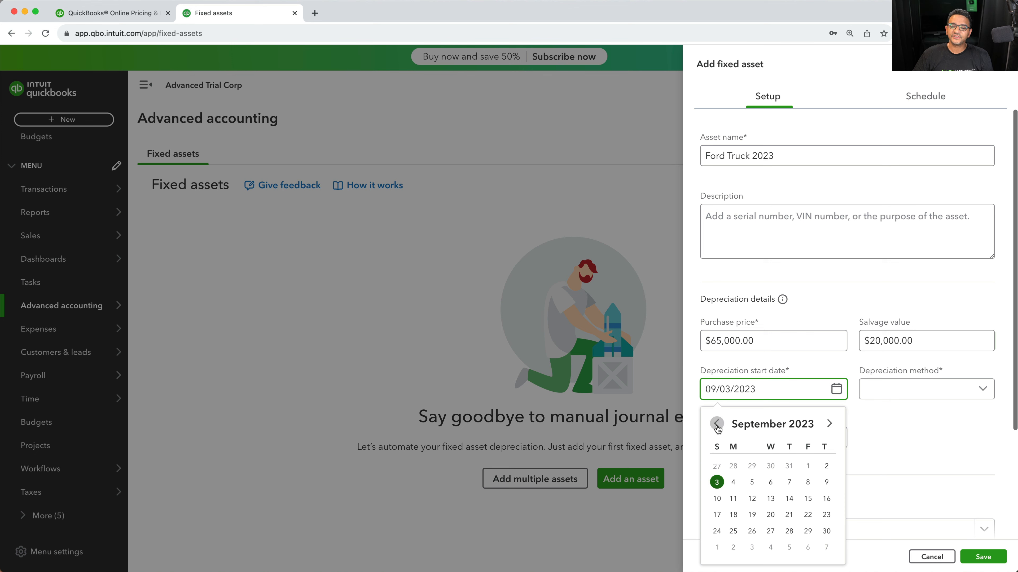
click(717, 424)
click(717, 424)
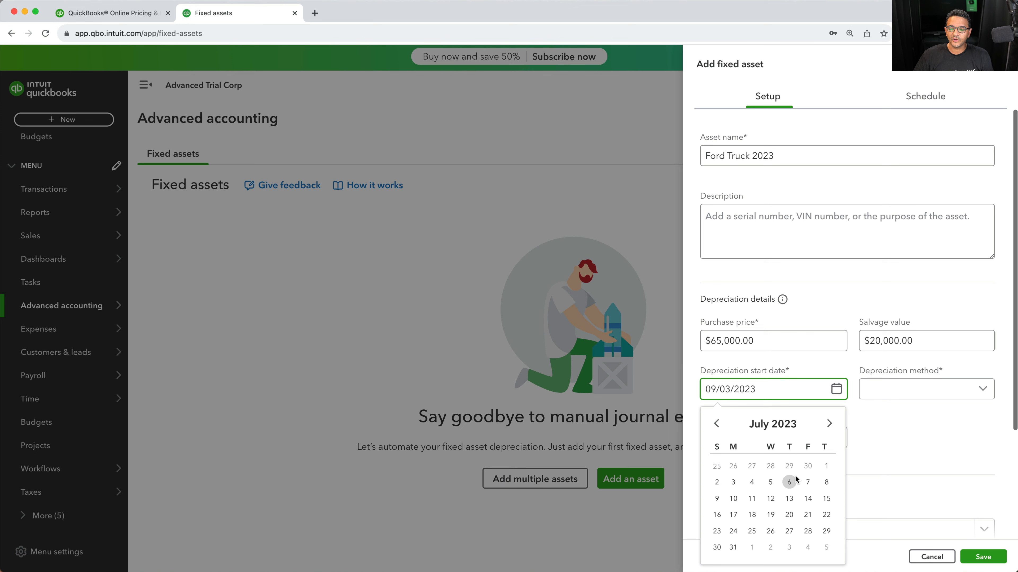
click(825, 466)
Choose Straight line as the depreciation method and set useful life to 5 years
click(972, 392)
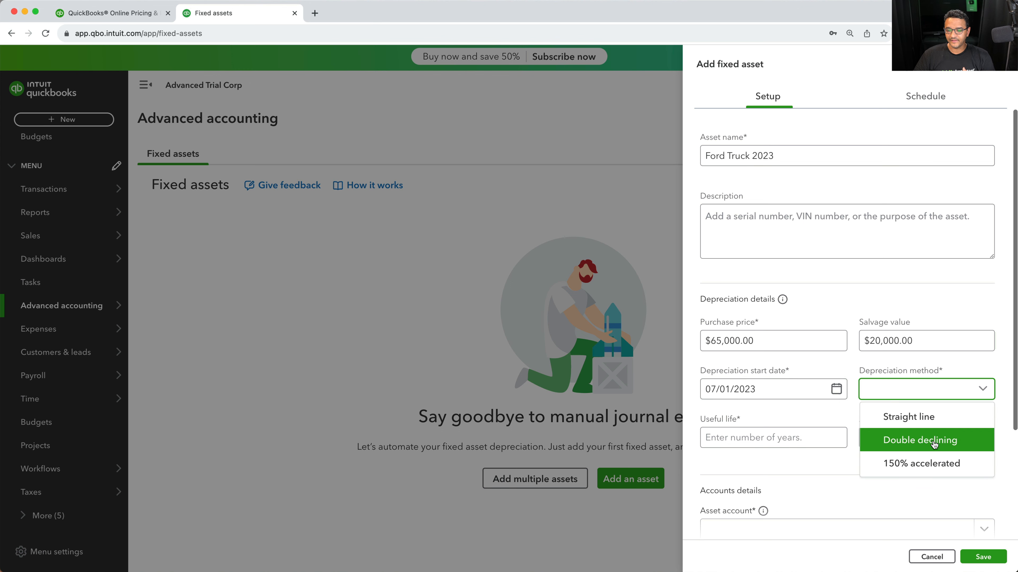
click(919, 417)
click(746, 441)
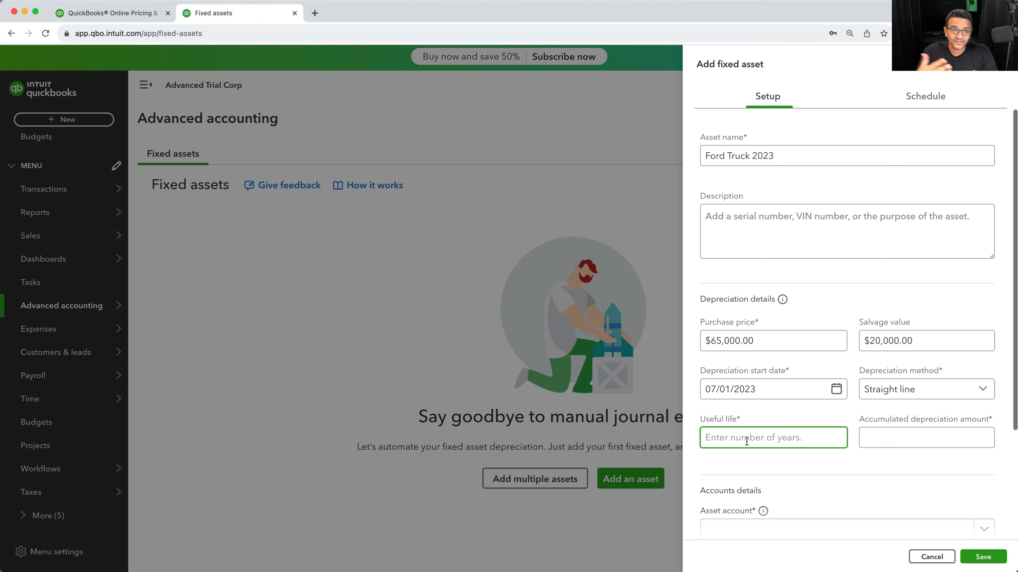
text(5)
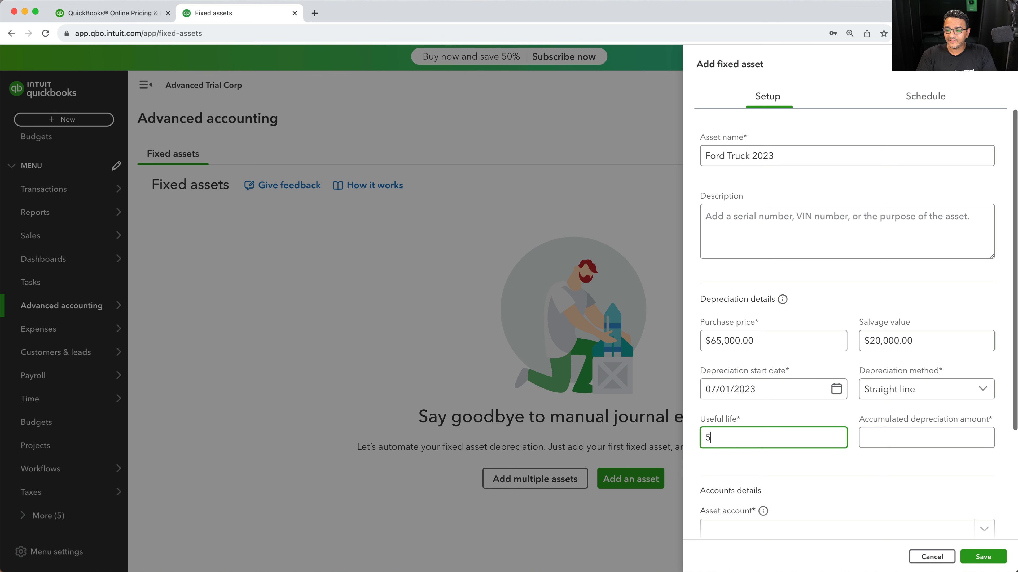
key(Tab)
key(Tab)
Enter 1 as the accumulated depreciation amount
click(877, 437)
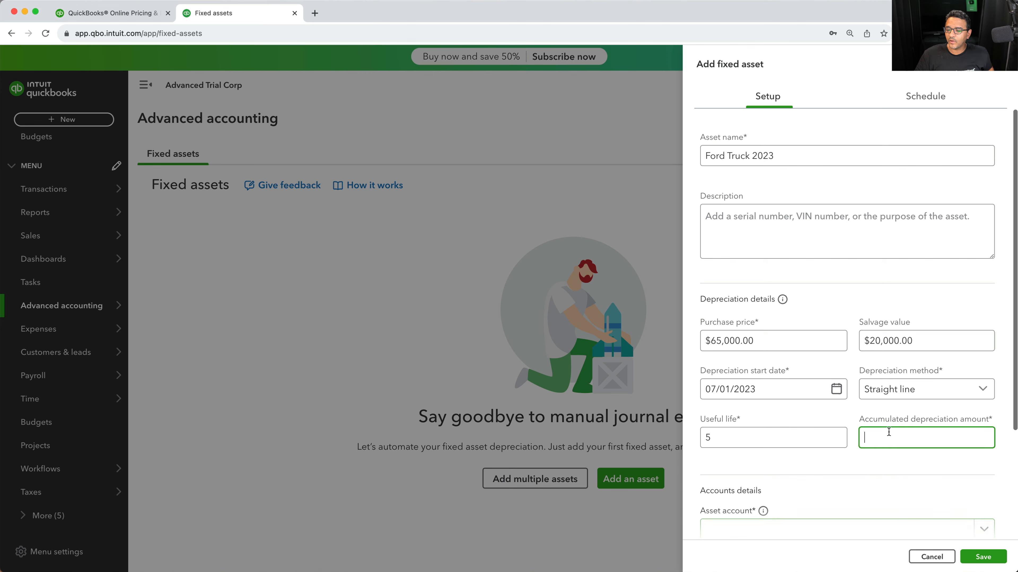
scroll(890, 432, down, 1)
scroll(908, 435, down, 1)
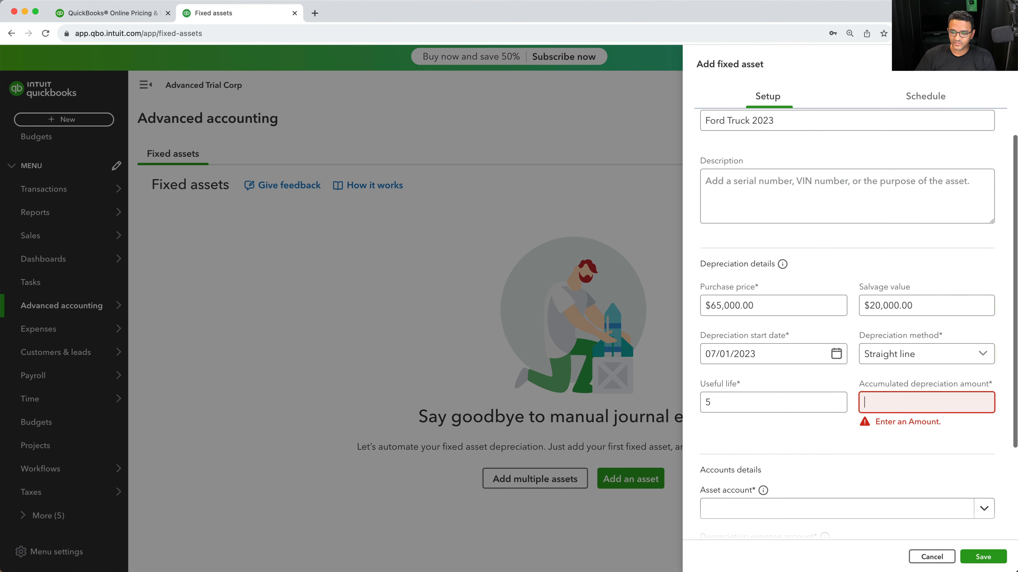
text(1)
click(885, 434)
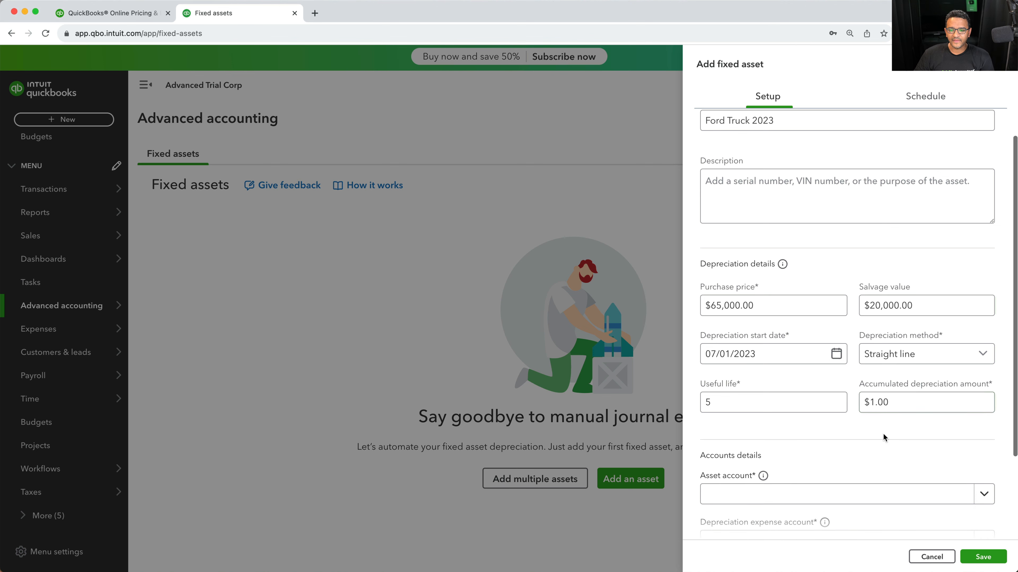
Select Vehicles as the asset account
scroll(886, 431, down, 5)
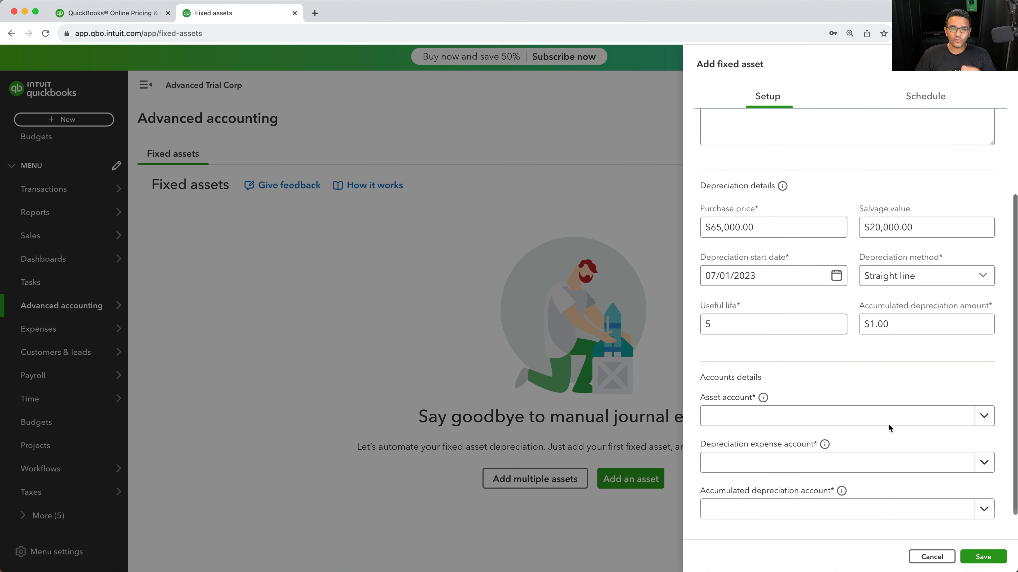
click(785, 417)
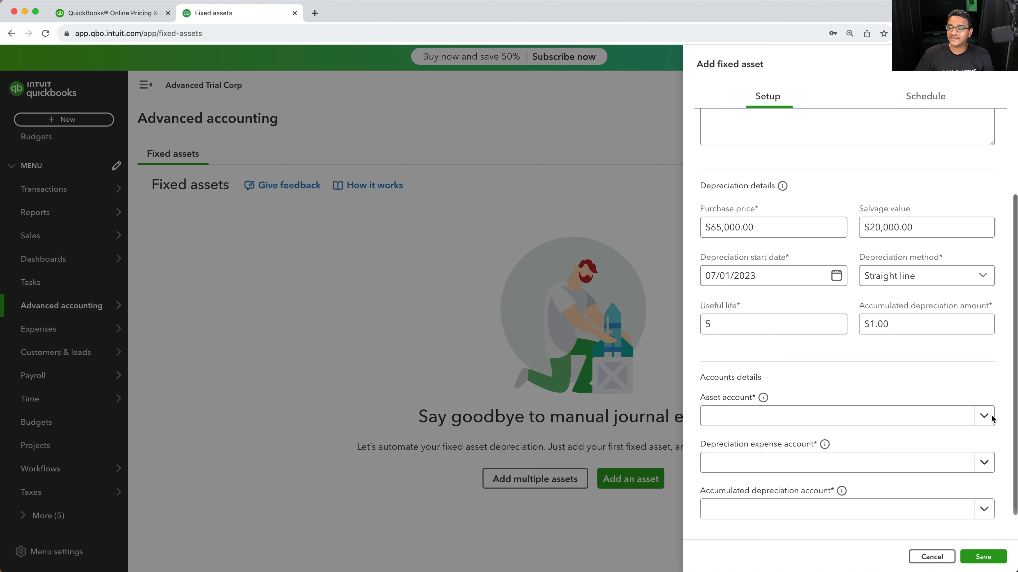
click(983, 416)
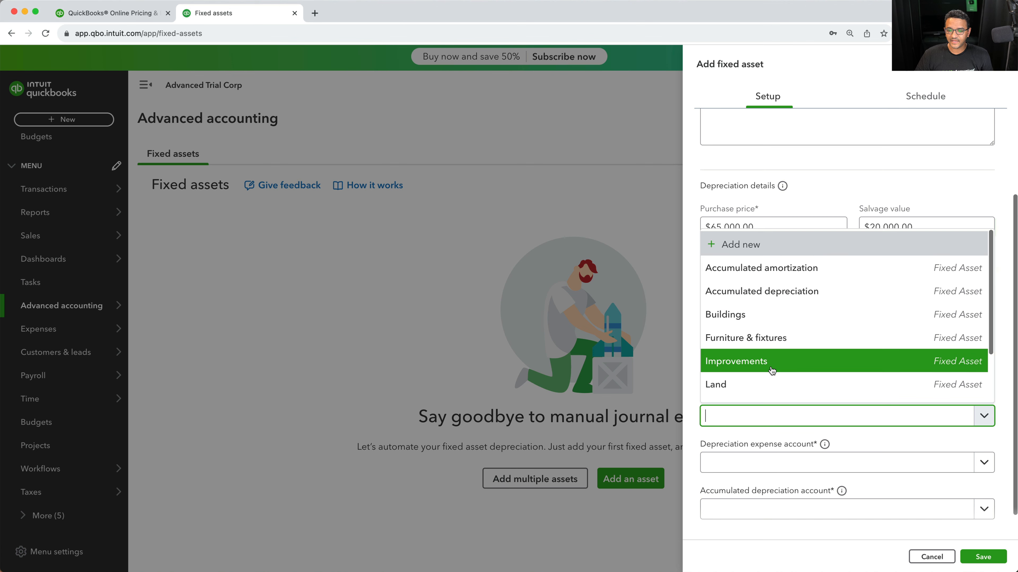
scroll(773, 365, down, 2)
scroll(772, 369, down, 1)
click(763, 390)
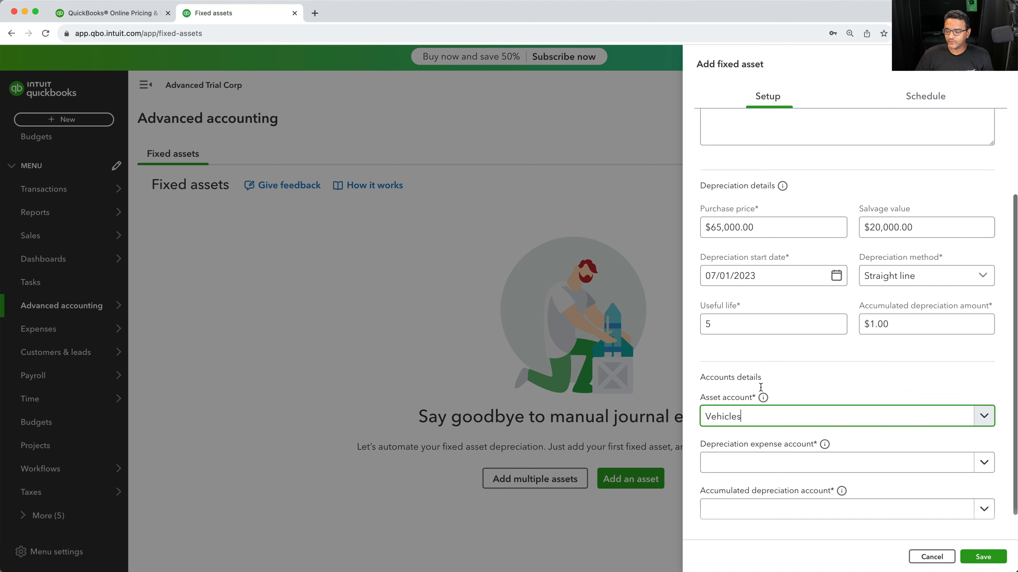
Set the depreciation expense account to Depreciation and the accumulated depreciation account to Accumulated depreciation
click(913, 458)
text(depre)
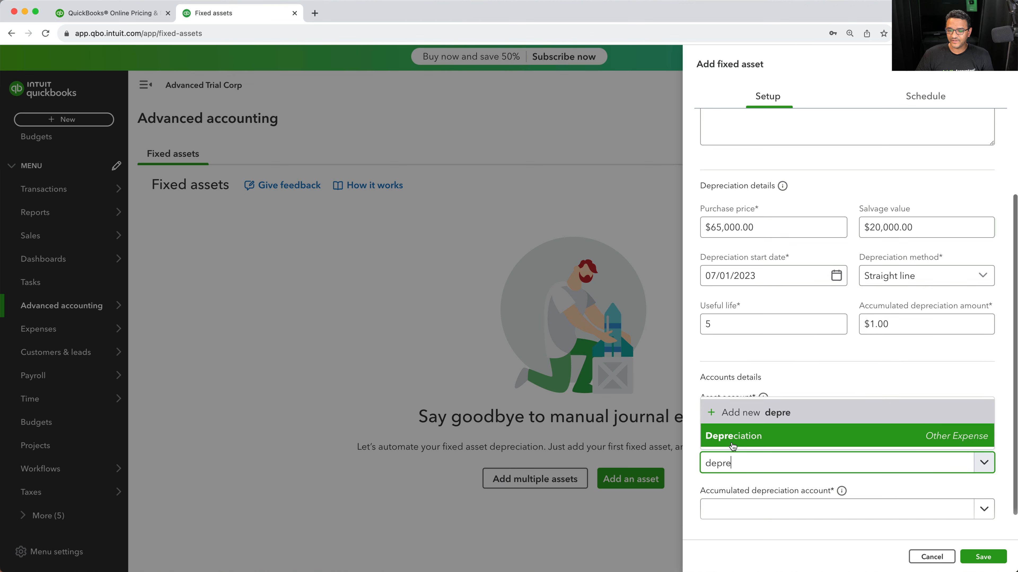
key(Return)
click(784, 509)
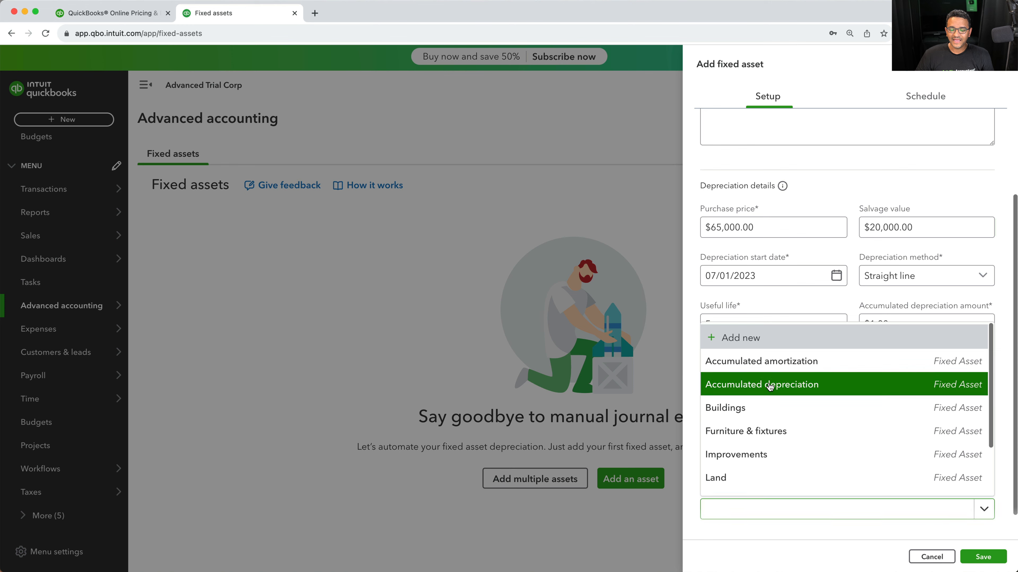
click(770, 383)
scroll(900, 350, up, 2)
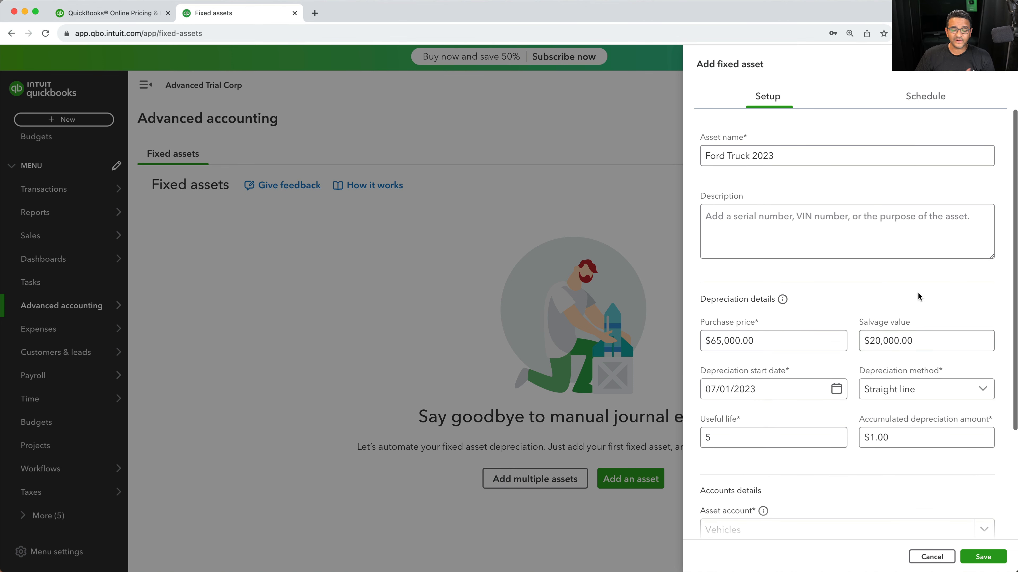
Try saving the asset, then set the accumulated depreciation amount to 1500
scroll(932, 466, down, 3)
click(978, 558)
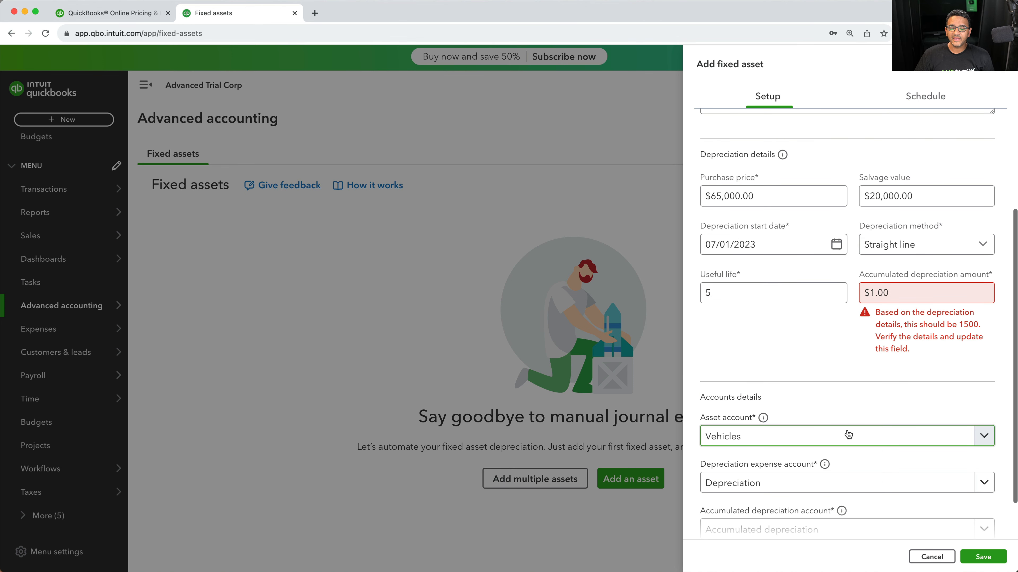
click(901, 294)
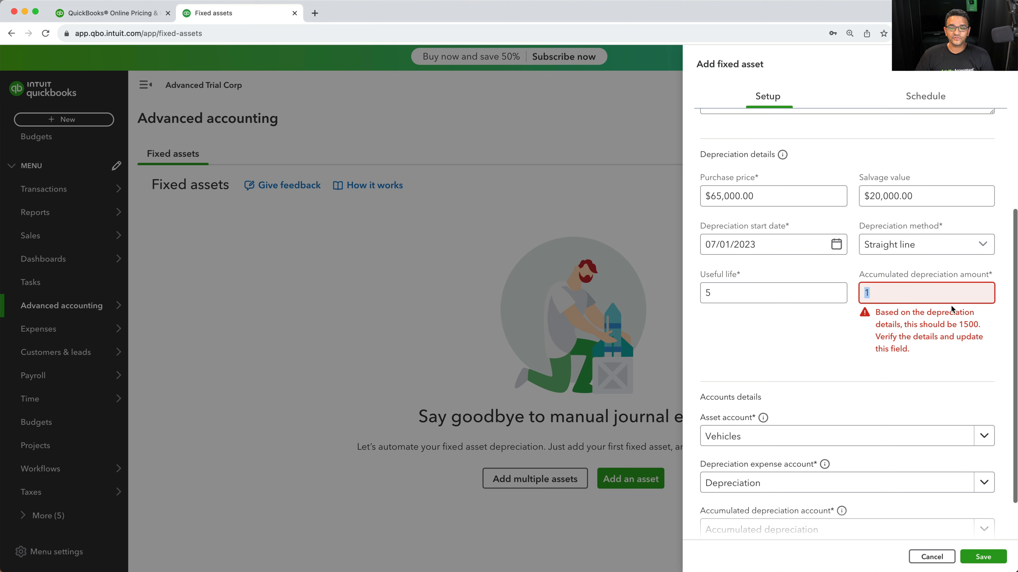
text(1500)
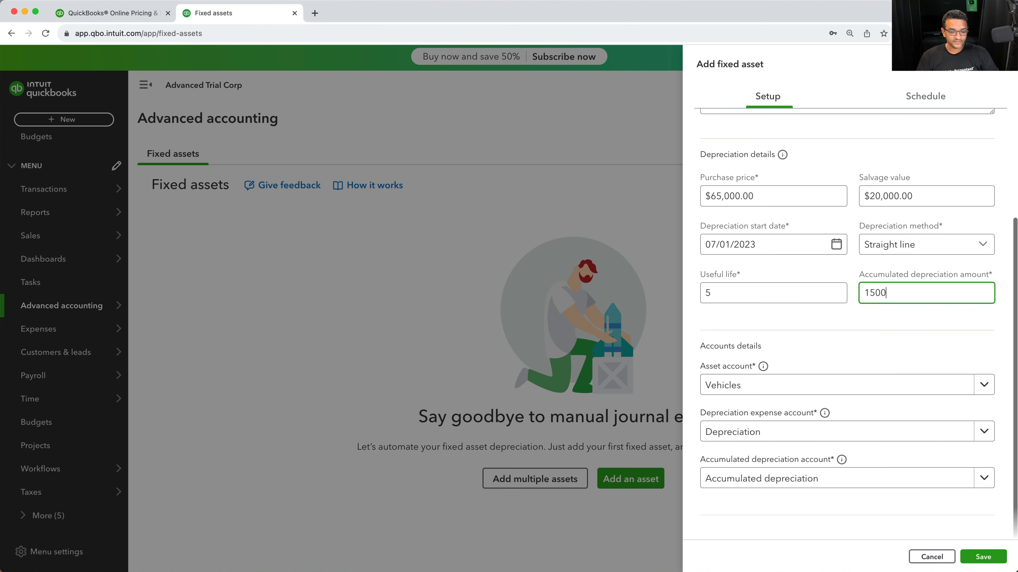
Save the Ford Truck 2023 fixed asset
drag(913, 290, 823, 293)
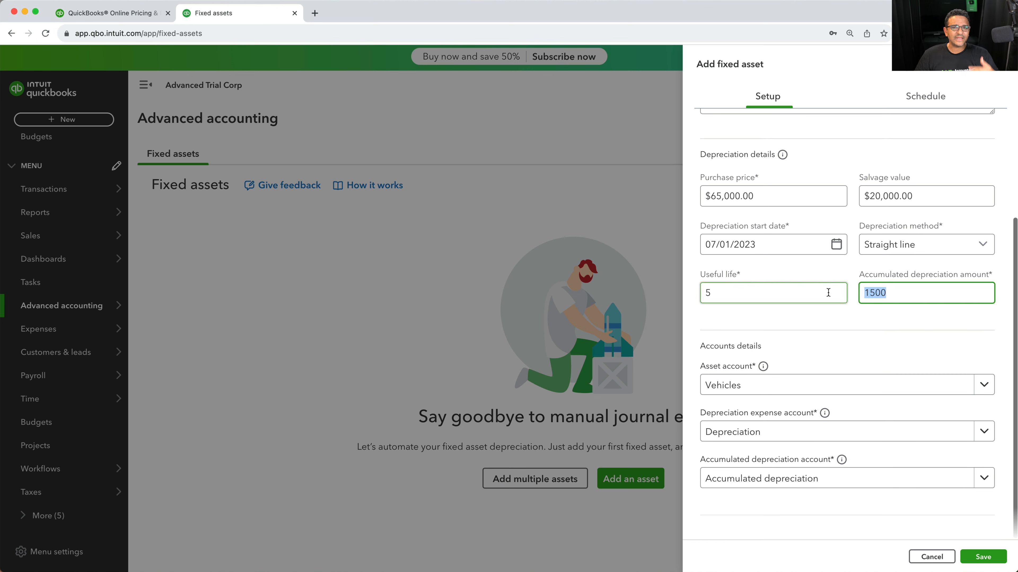
scroll(904, 353, up, 4)
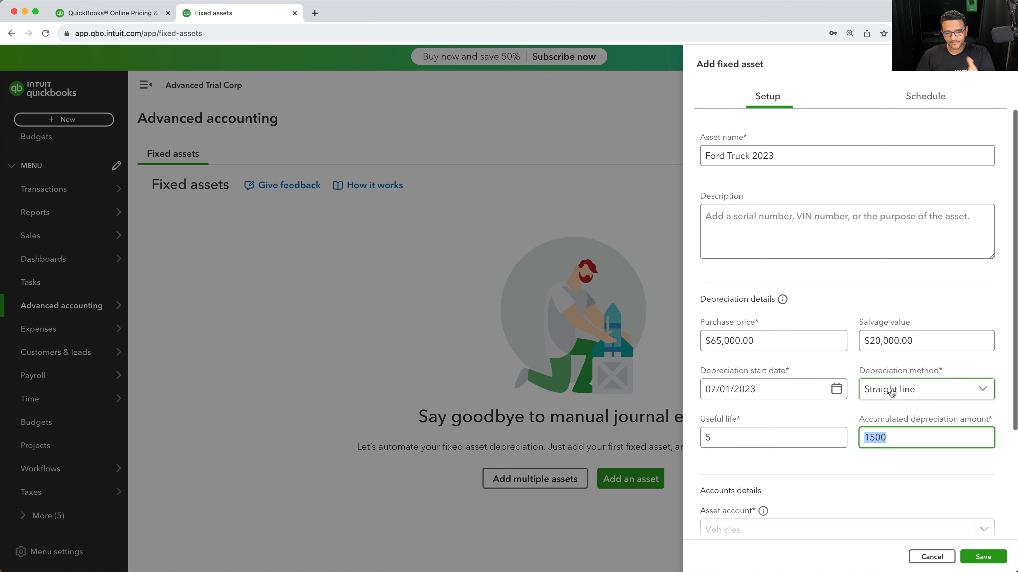
scroll(888, 395, down, 2)
scroll(890, 394, up, 2)
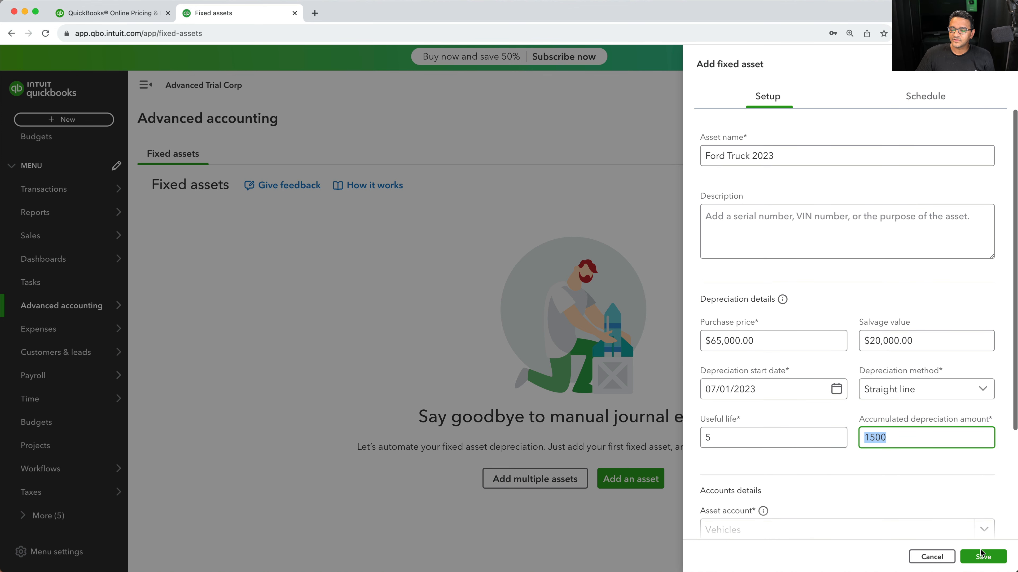
key(Return)
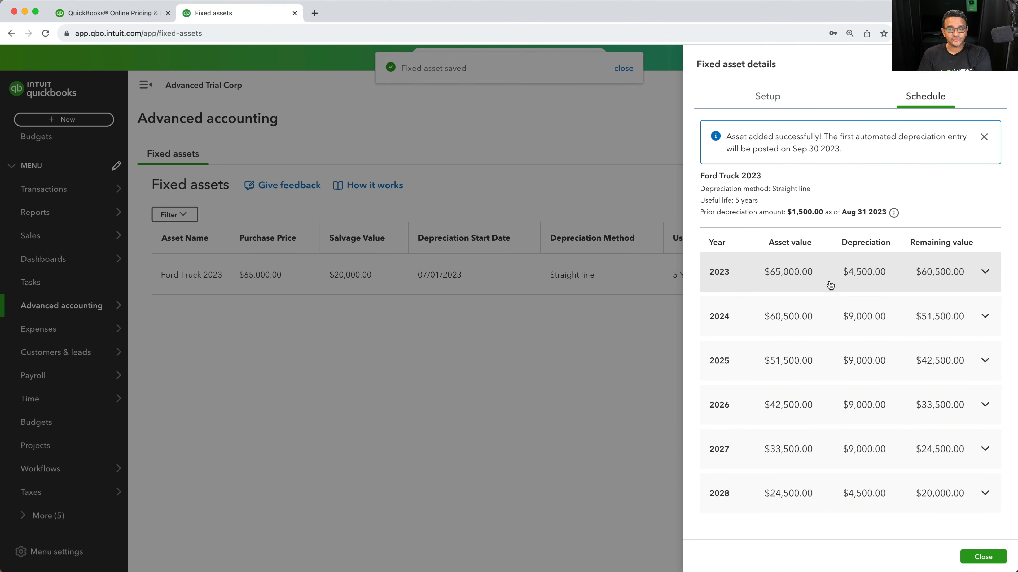
Review the asset's depreciation schedule, expanding the 2023 year to see its monthly entries
drag(718, 200, 862, 217)
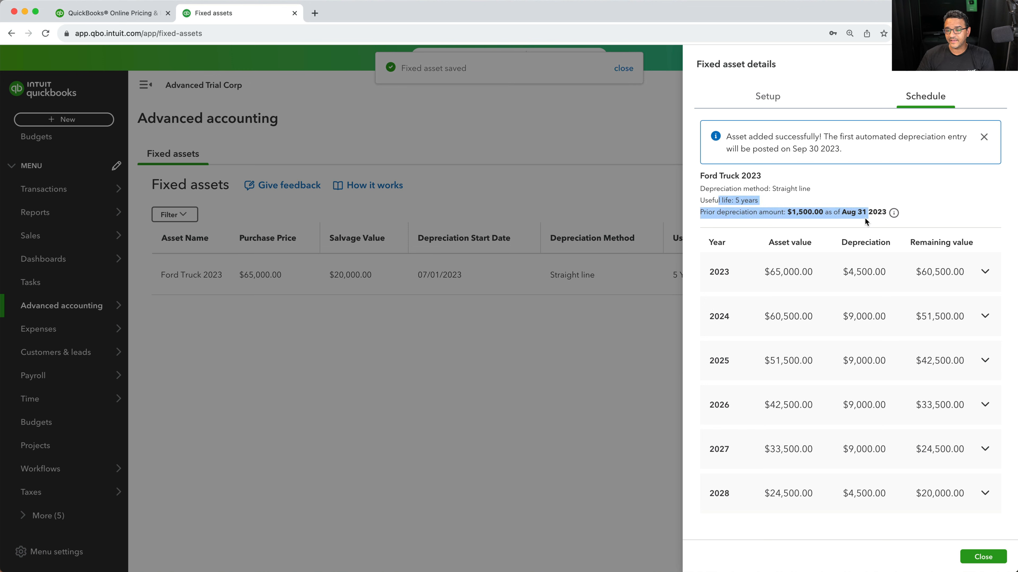
click(814, 202)
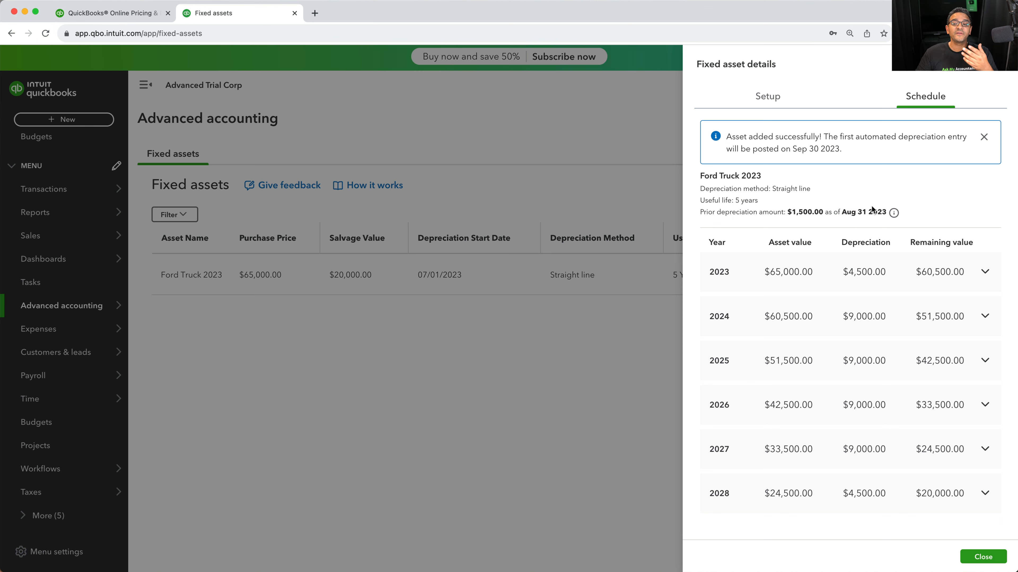
click(959, 272)
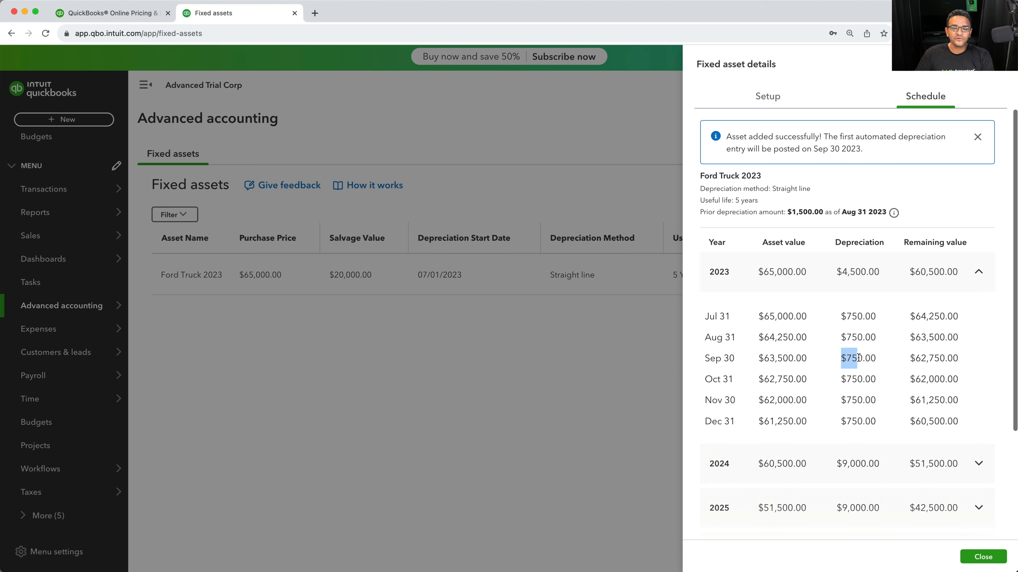
drag(859, 357, 877, 360)
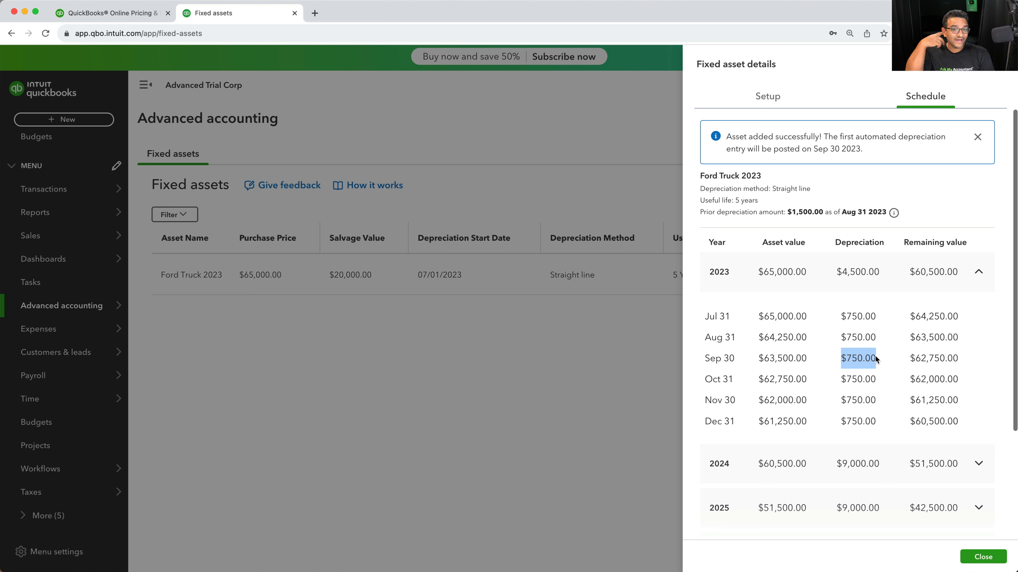
click(875, 355)
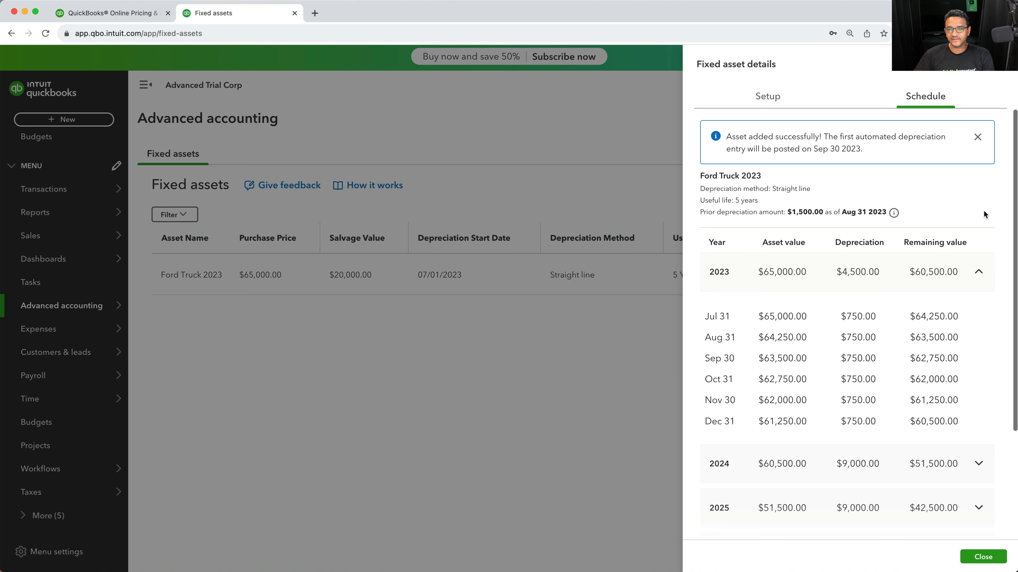
Read the first depreciation posting note and close the fixed asset details panel
drag(746, 149, 873, 155)
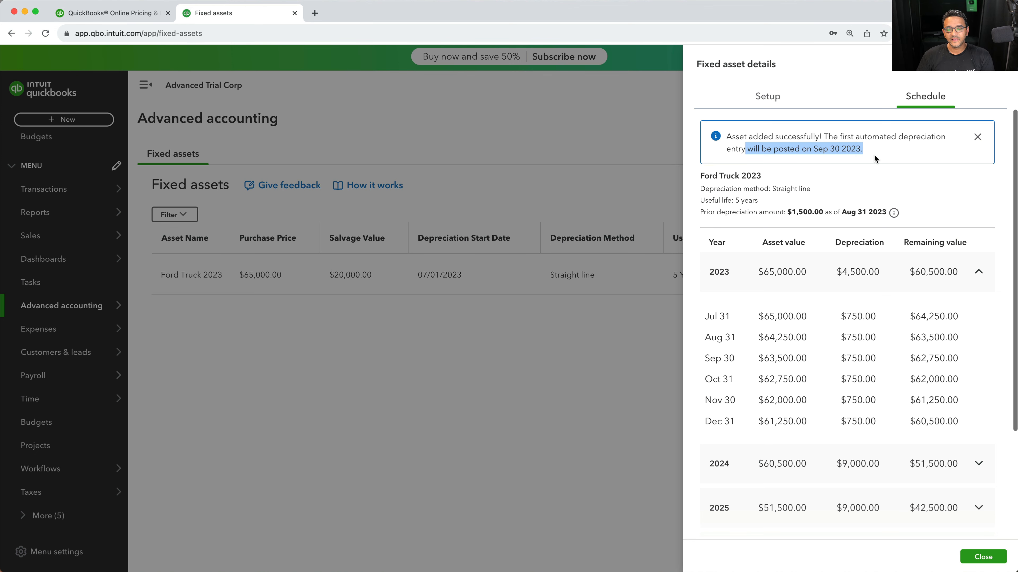
scroll(981, 387, down, 4)
click(983, 557)
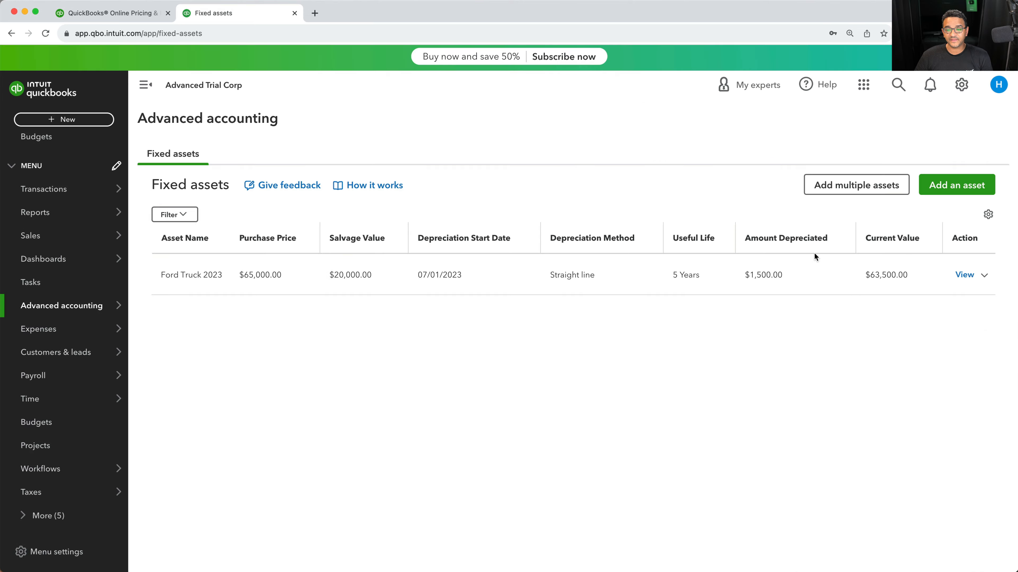